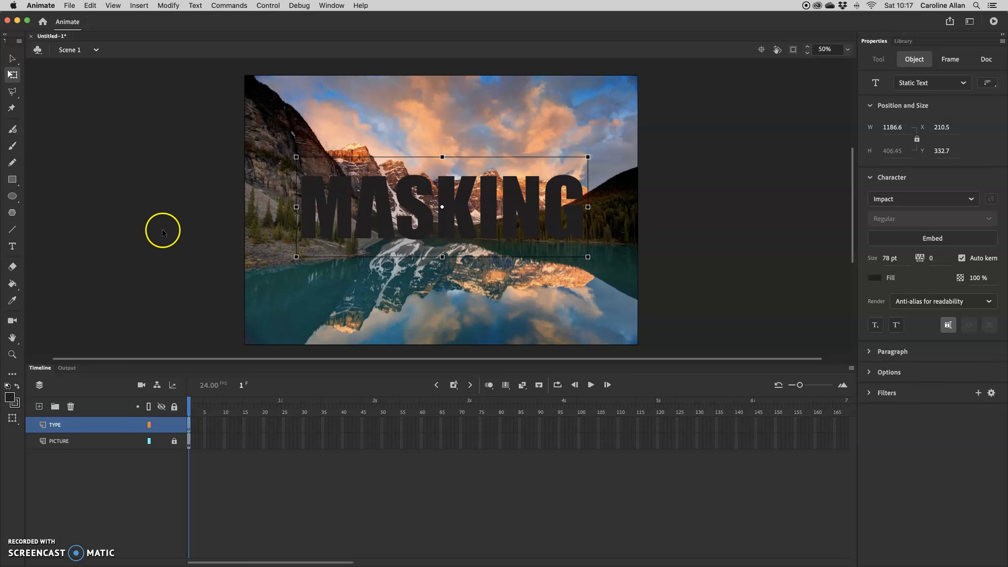
# Step: Try masking the PICTURE layer with the live text on the TYPE layer in a test movie, and undo the mask
pyautogui.click(123, 328)
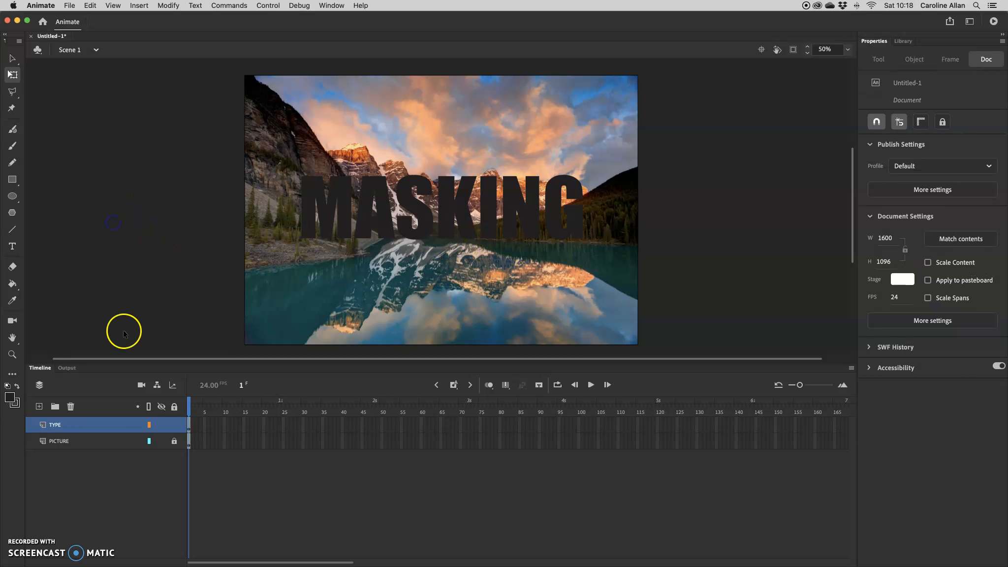
pyautogui.rightClick(101, 425)
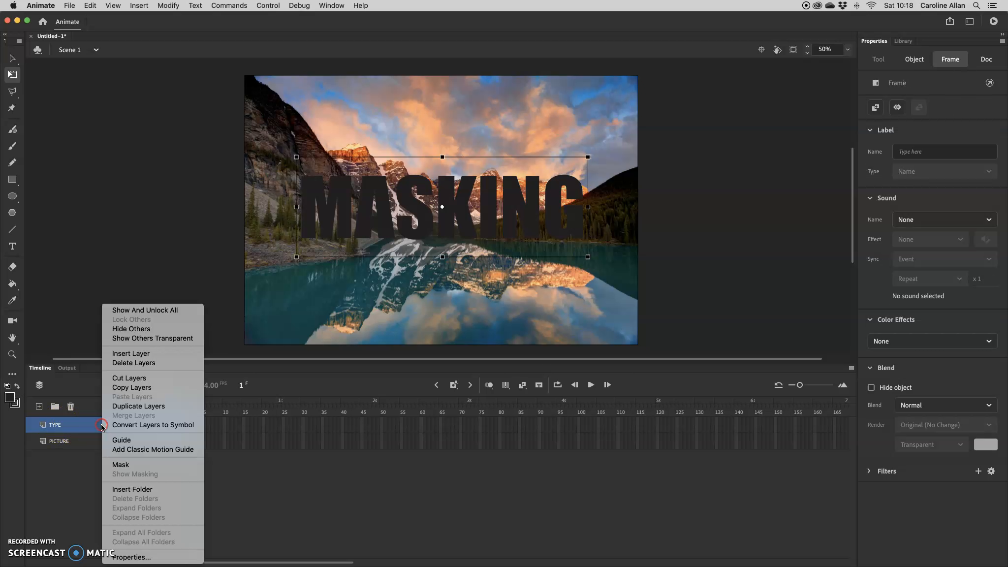
pyautogui.click(120, 465)
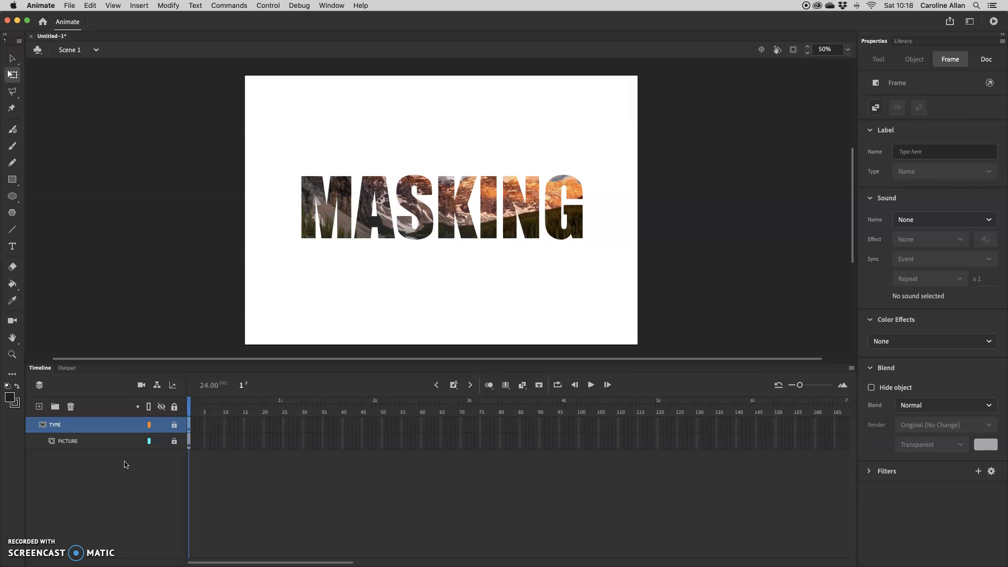
pyautogui.press('super+Return')
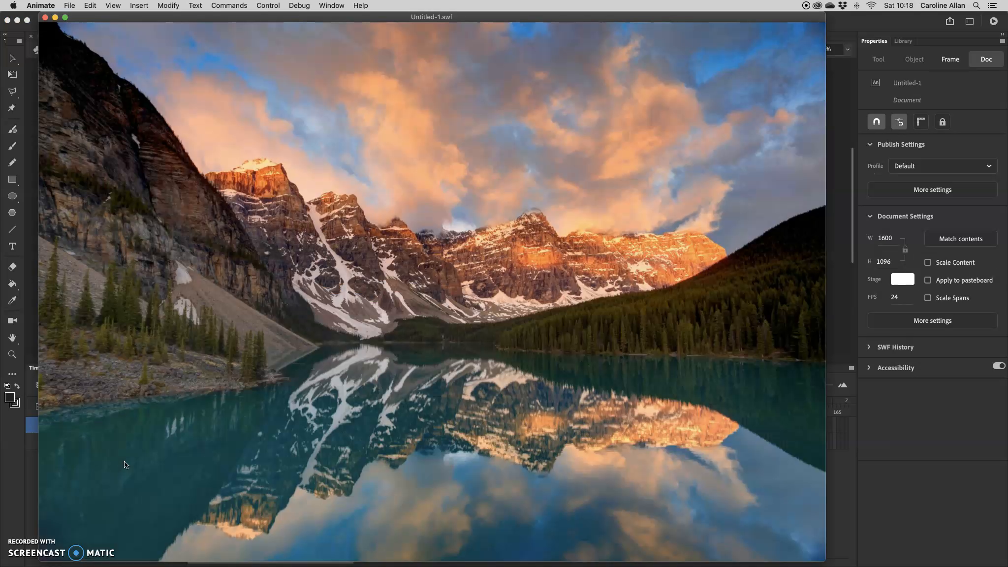
pyautogui.click(45, 18)
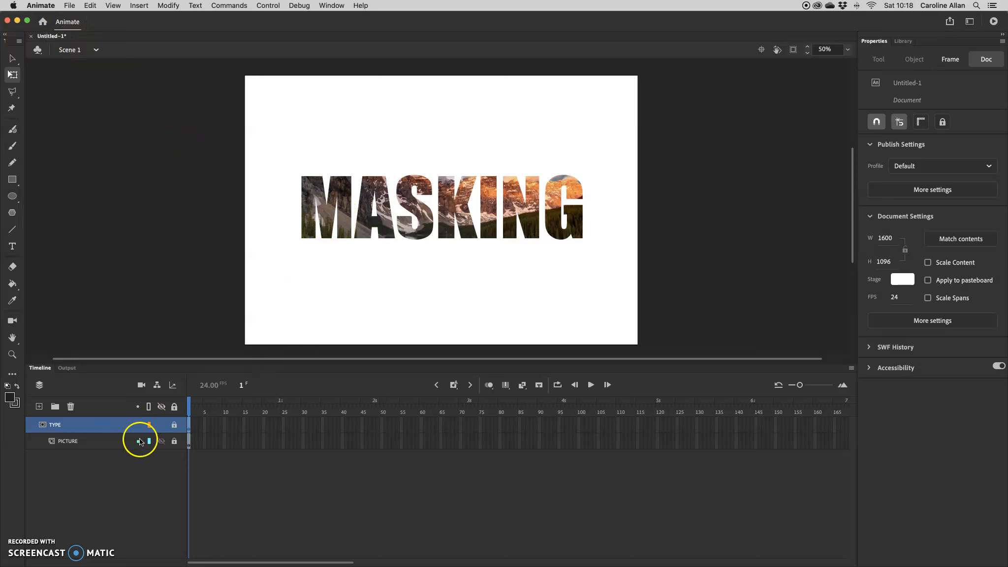
pyautogui.press('super+z')
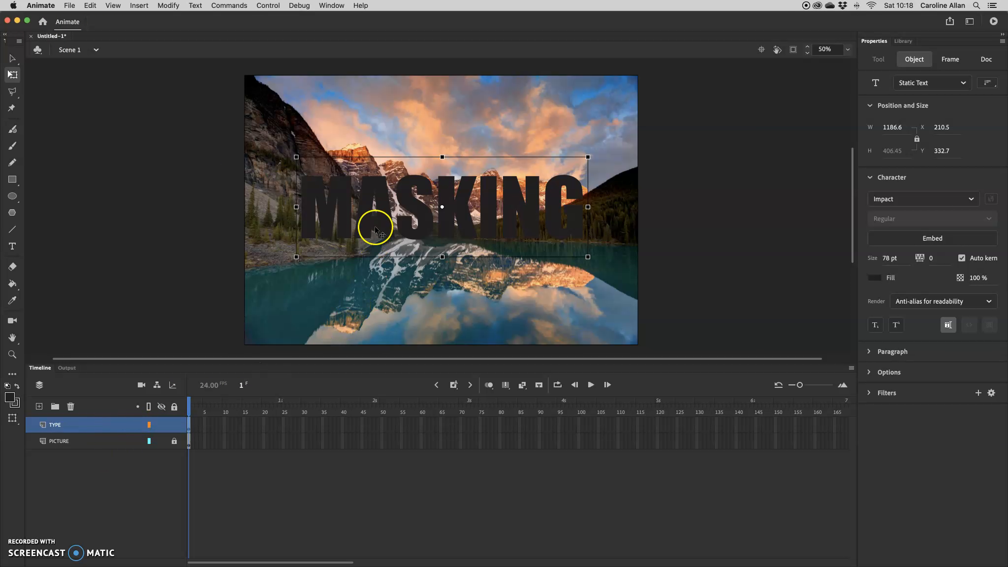
# Step: Reposition the MASKING text vertically to a Y of about 315 and break it apart twice into plain shapes
pyautogui.moveTo(366, 231); pyautogui.dragTo(366, 238)
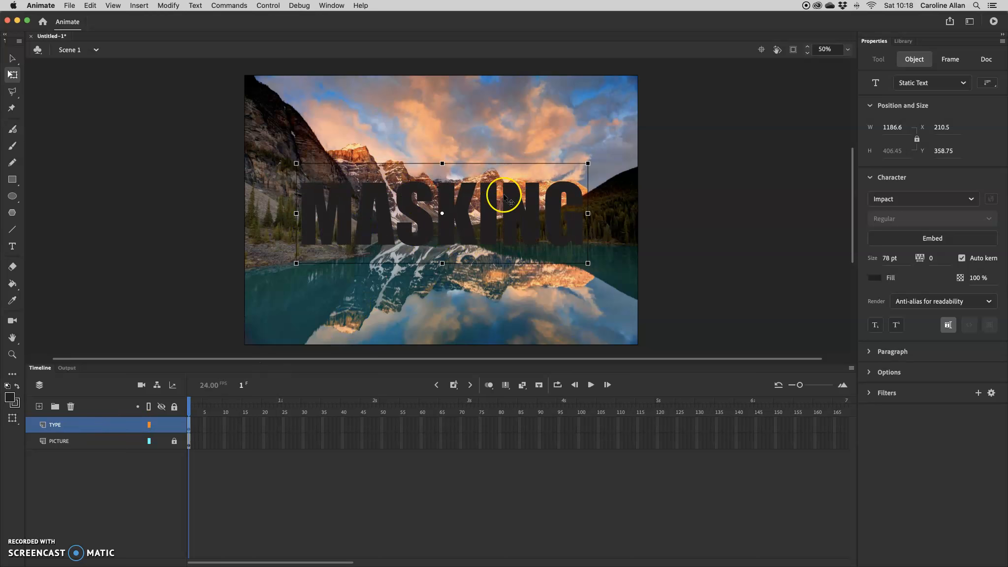
pyautogui.click(382, 229)
pyautogui.moveTo(381, 229); pyautogui.dragTo(381, 219)
pyautogui.click(168, 5)
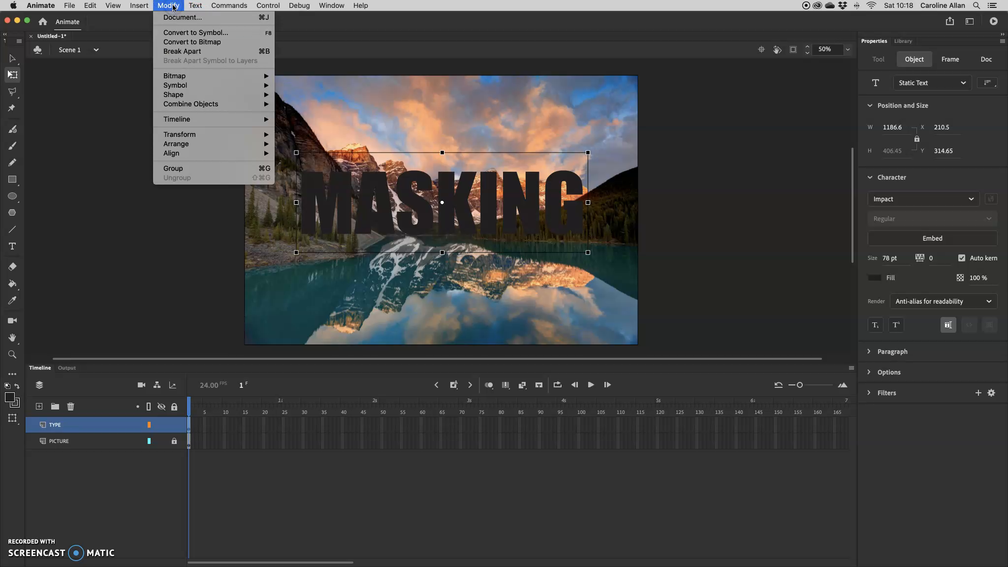
pyautogui.click(177, 52)
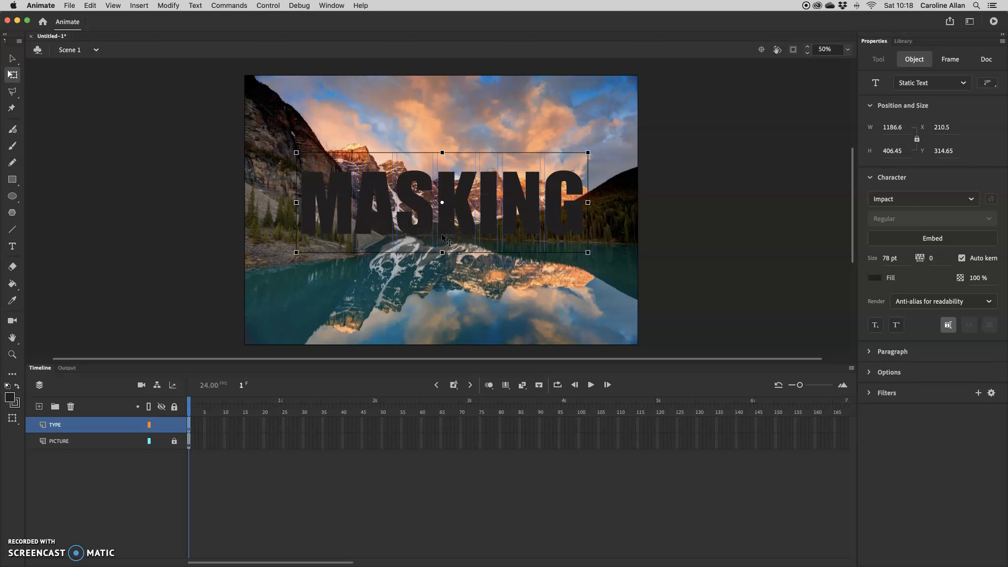
pyautogui.press('super+b')
# Step: Convert the TYPE layer into a mask over the PICTURE layer and test the movie
pyautogui.rightClick(97, 425)
pyautogui.click(117, 465)
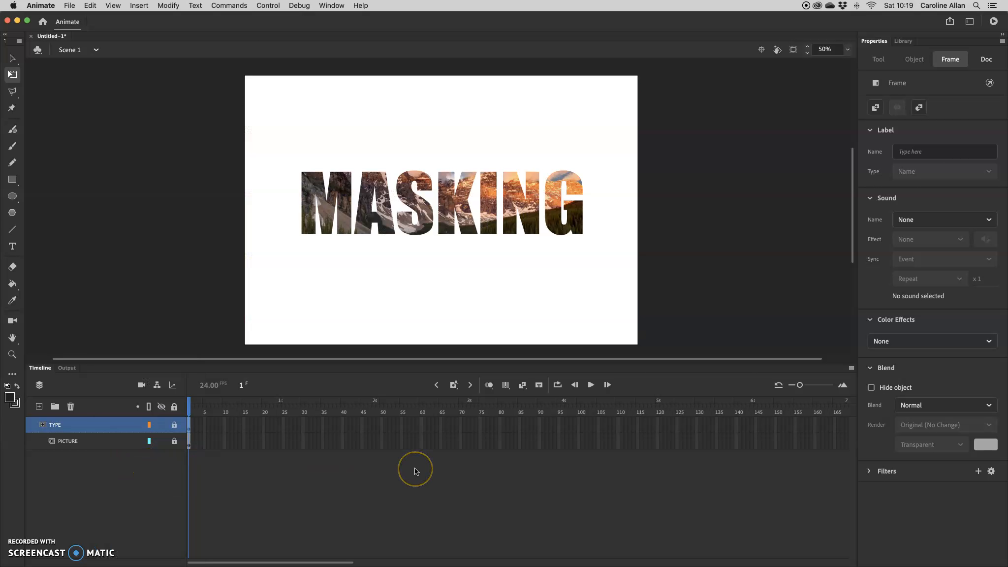
pyautogui.press('super+Return')
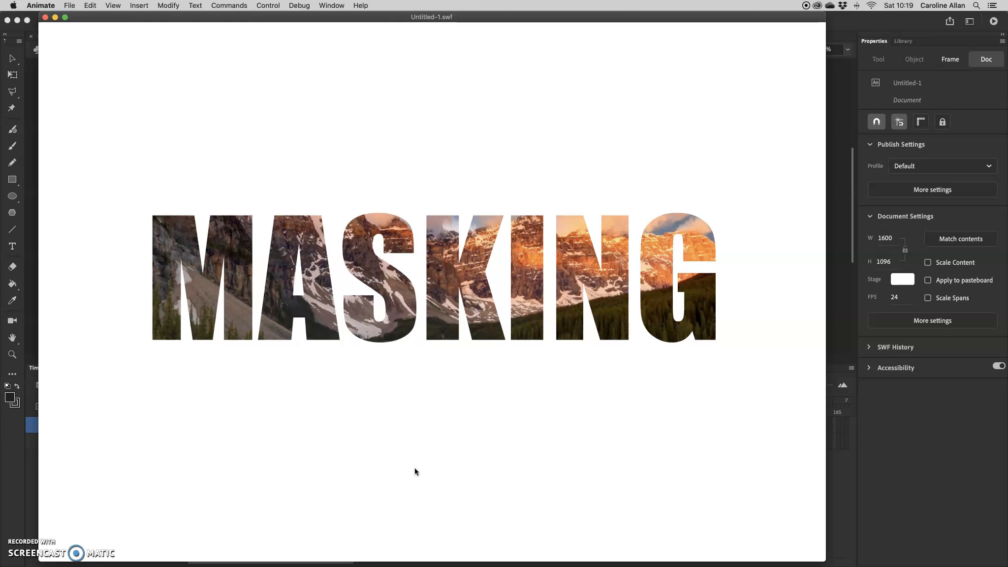
pyautogui.click(18, 543)
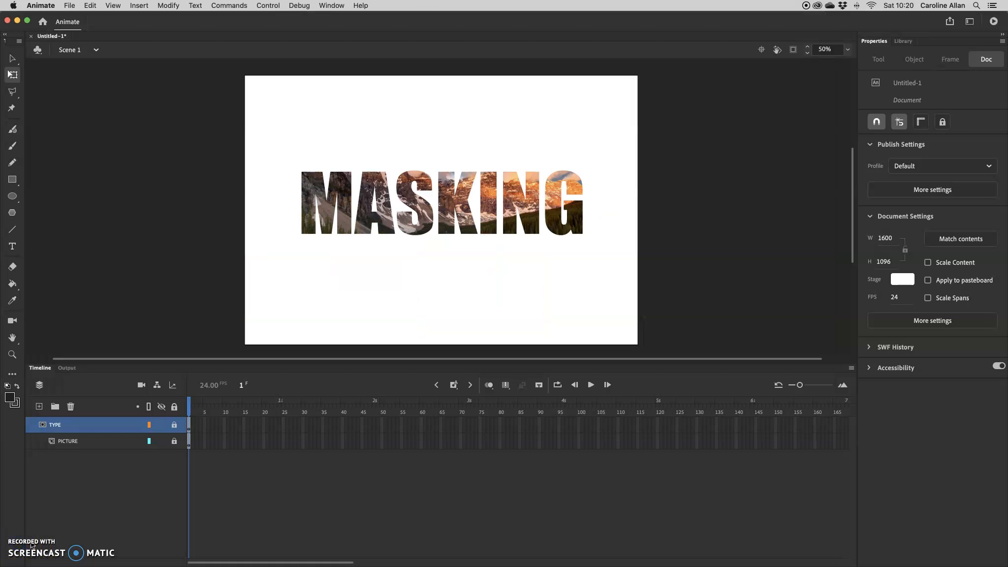
pyautogui.click(31, 545)
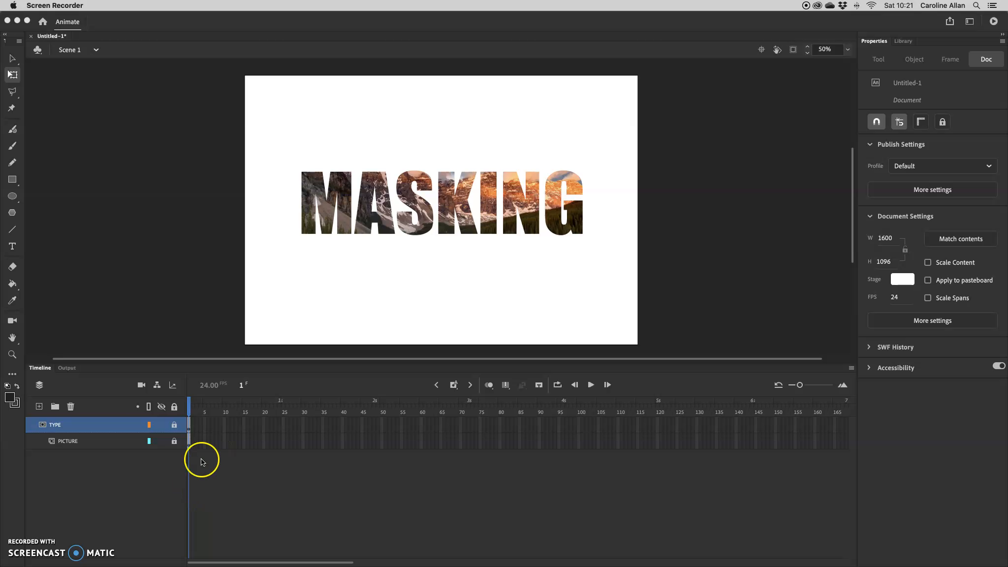
pyautogui.click(209, 288)
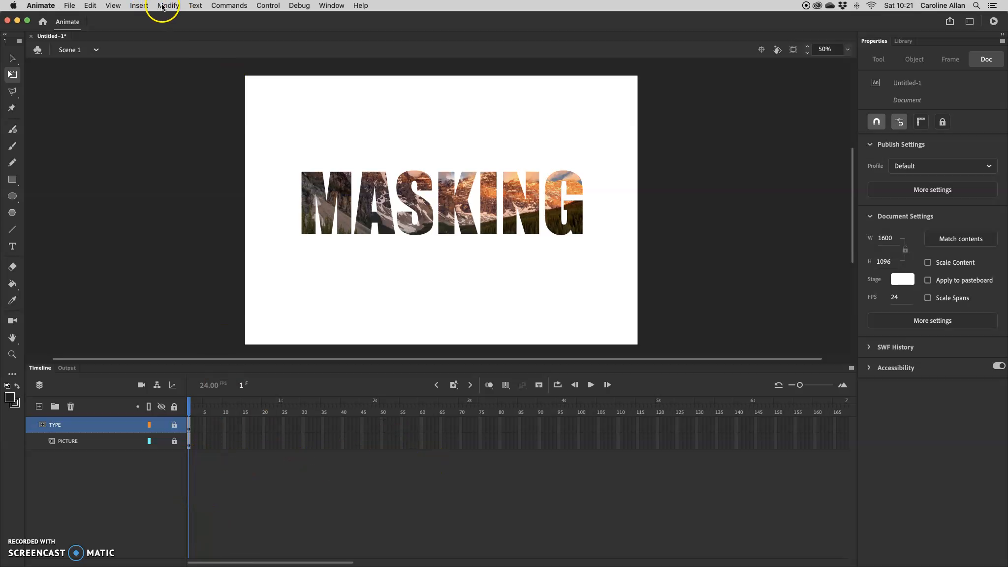
pyautogui.click(140, 7)
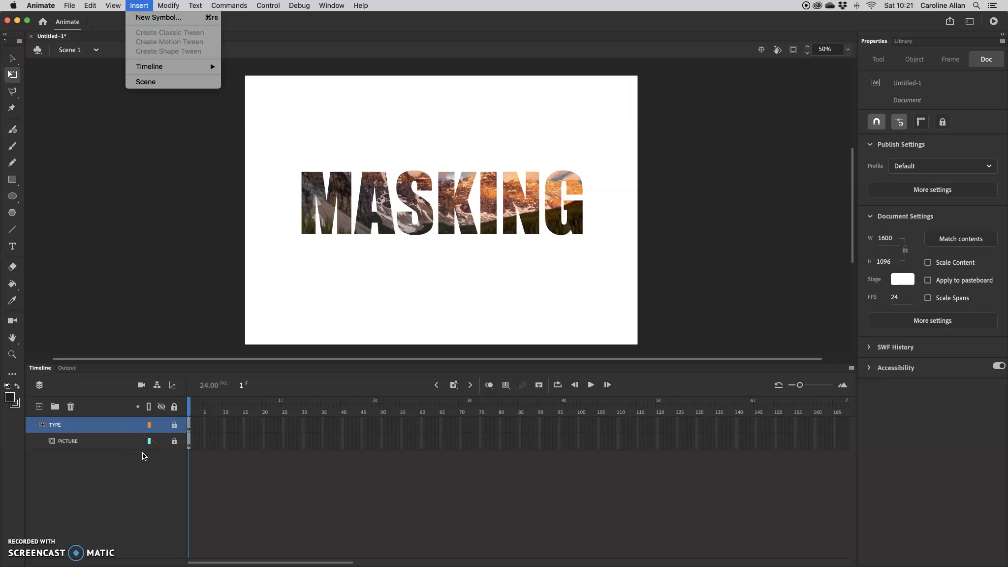
pyautogui.click(335, 493)
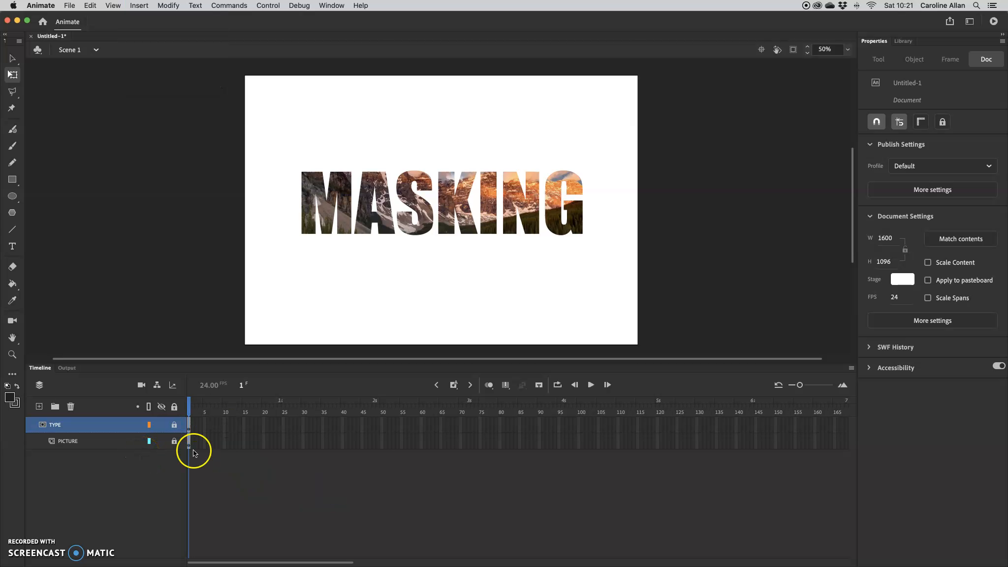
# Step: Unlock the TYPE and PICTURE layers and create a motion tween on the TYPE layer, converting the lettering to a symbol
pyautogui.click(175, 425)
pyautogui.click(174, 441)
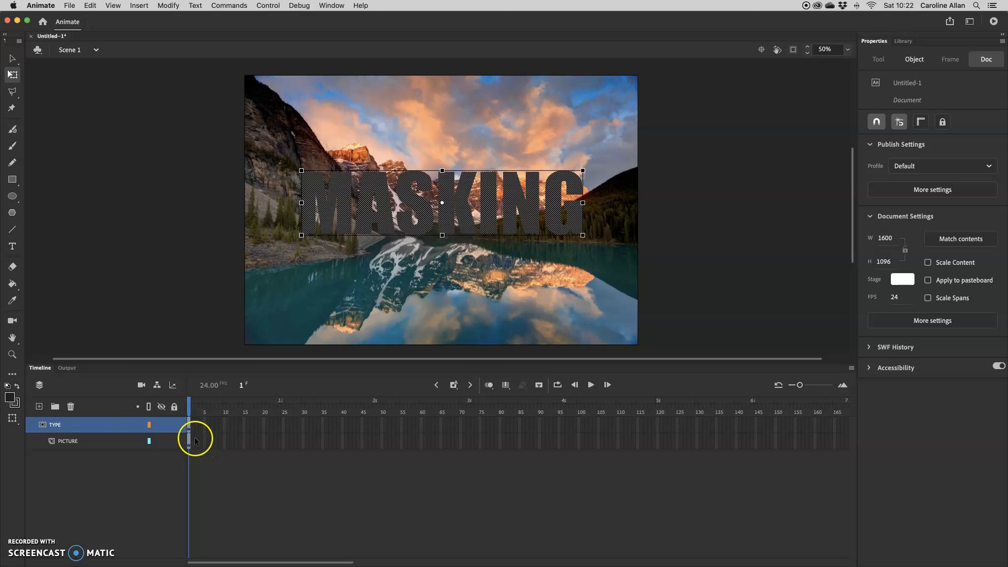
pyautogui.click(189, 426)
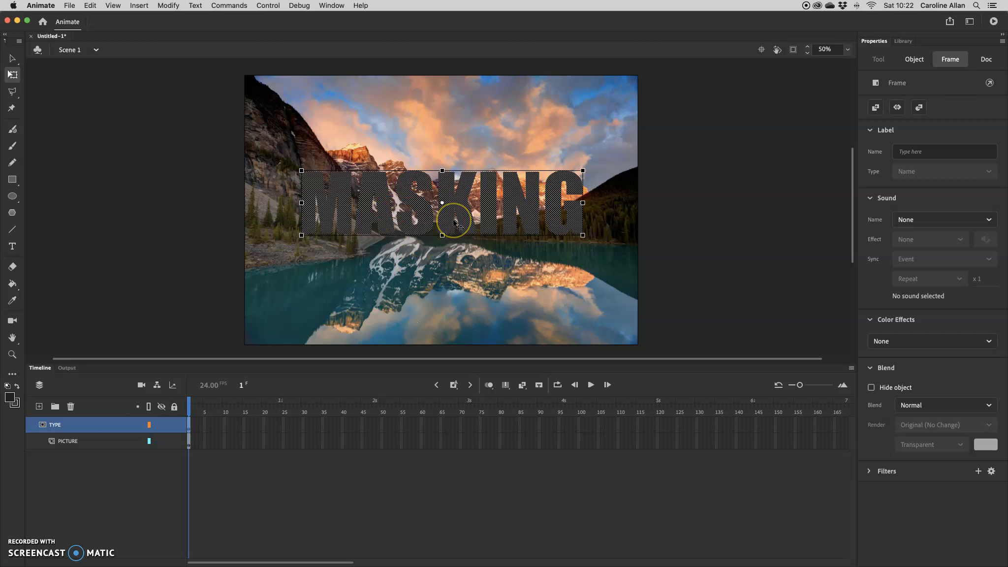
pyautogui.rightClick(189, 427)
pyautogui.click(897, 108)
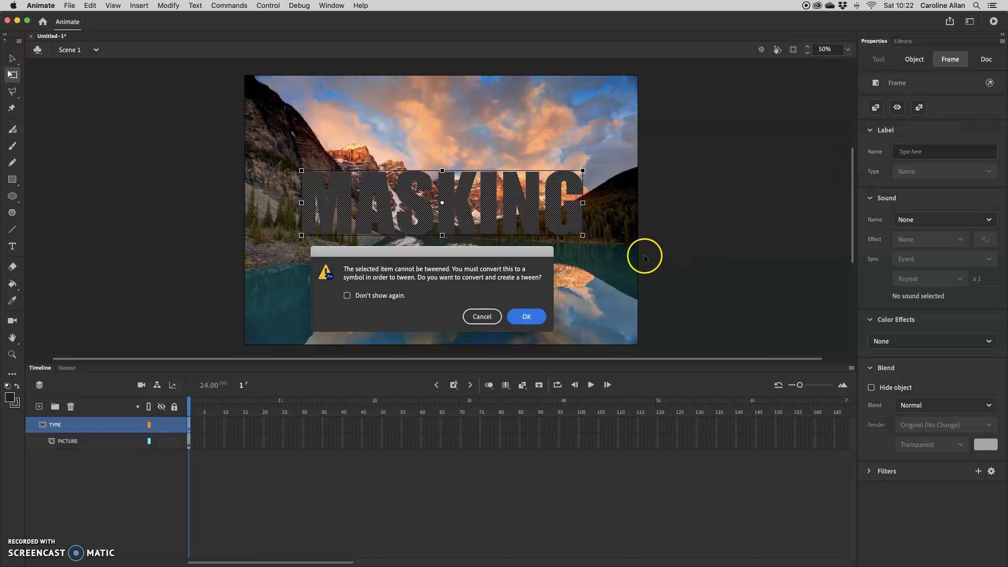
pyautogui.click(526, 317)
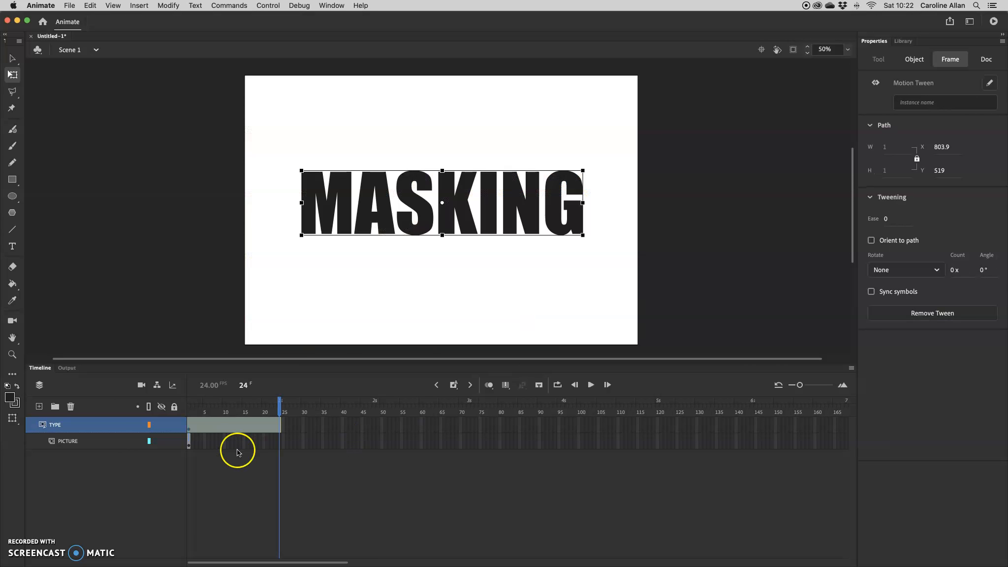
# Step: Insert a keyframe at frame 24 of the PICTURE layer and briefly lock both layers to preview the mask
pyautogui.click(279, 442)
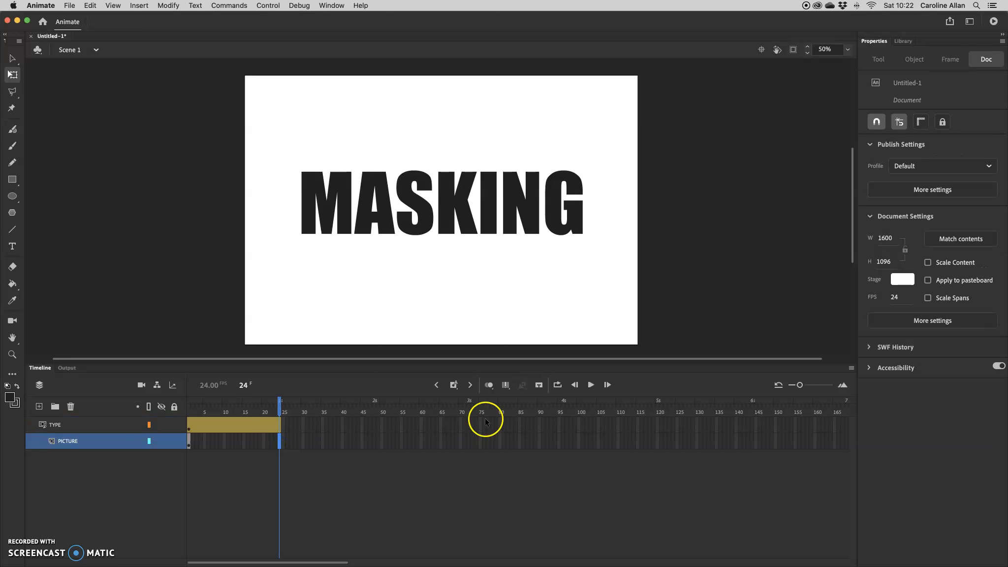
pyautogui.click(454, 384)
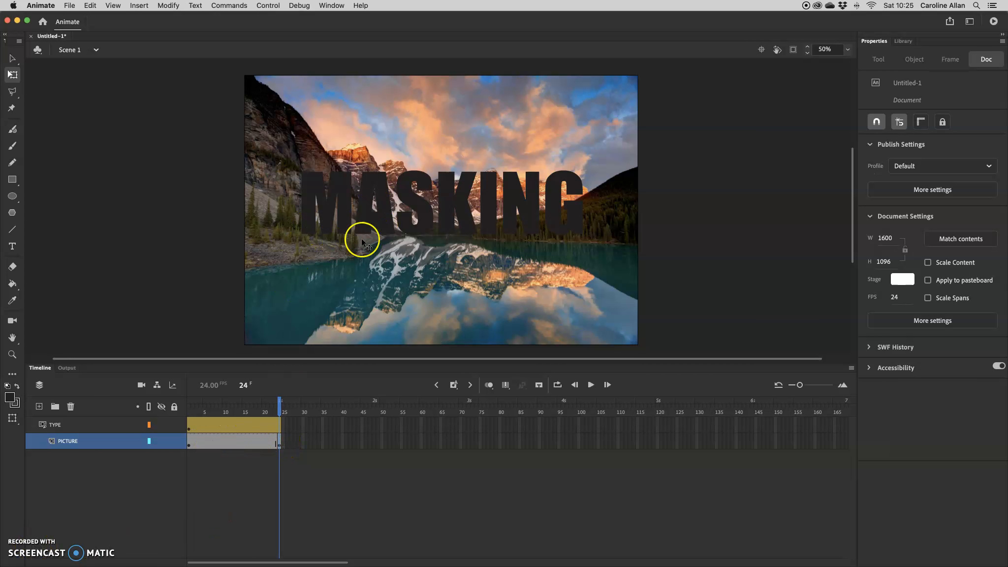
pyautogui.click(174, 425)
pyautogui.click(174, 442)
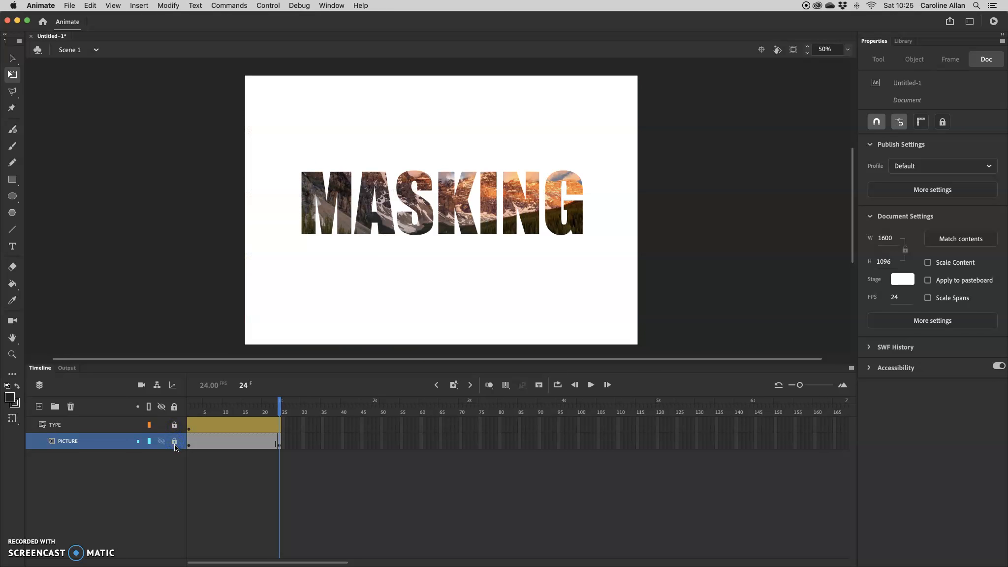
pyautogui.click(174, 442)
pyautogui.click(174, 426)
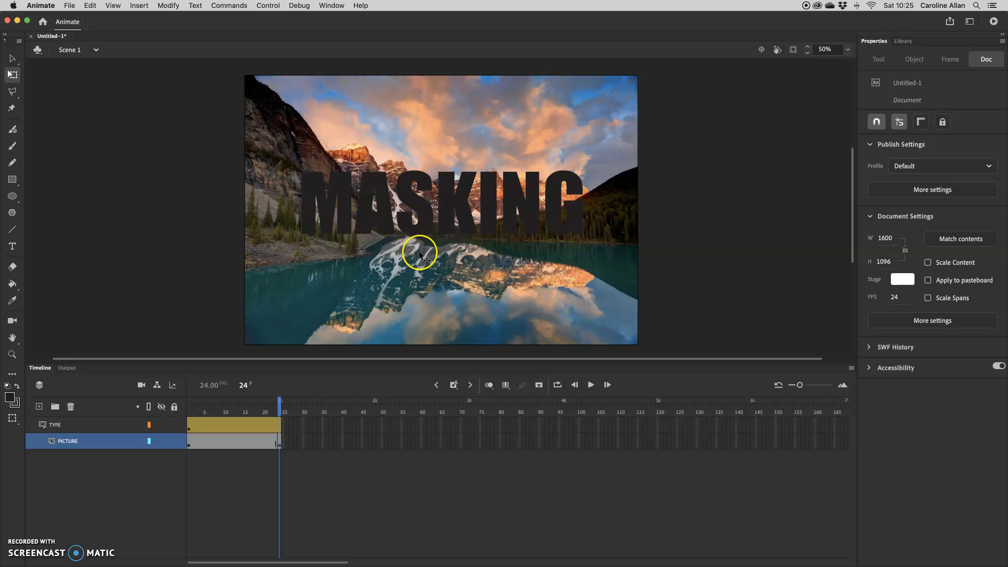
# Step: Insert a keyframe at frame 24 of the TYPE layer's motion tween
pyautogui.click(278, 428)
pyautogui.click(233, 425)
pyautogui.click(278, 428)
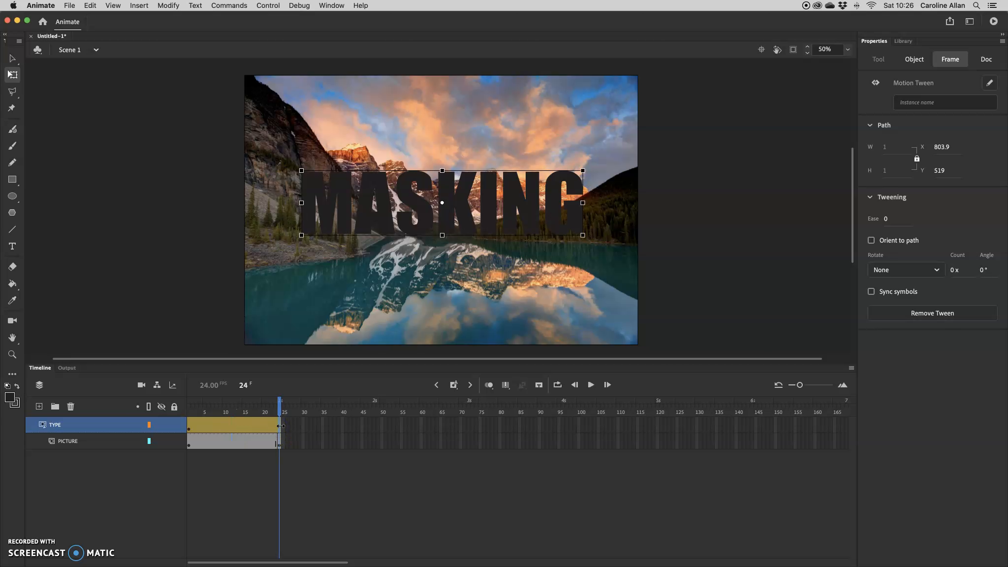
pyautogui.click(454, 385)
pyautogui.click(454, 385)
# Step: At frame 1, move the MASKING lettering down over the lake and shrink it to about 570 by 131
pyautogui.click(189, 430)
pyautogui.moveTo(445, 218); pyautogui.dragTo(442, 295)
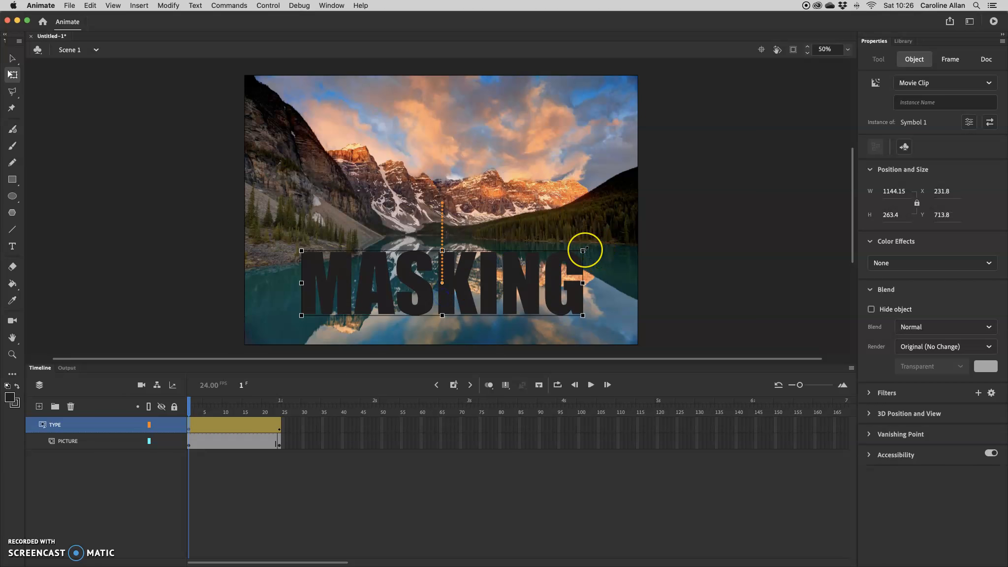
pyautogui.moveTo(584, 252); pyautogui.dragTo(552, 269)
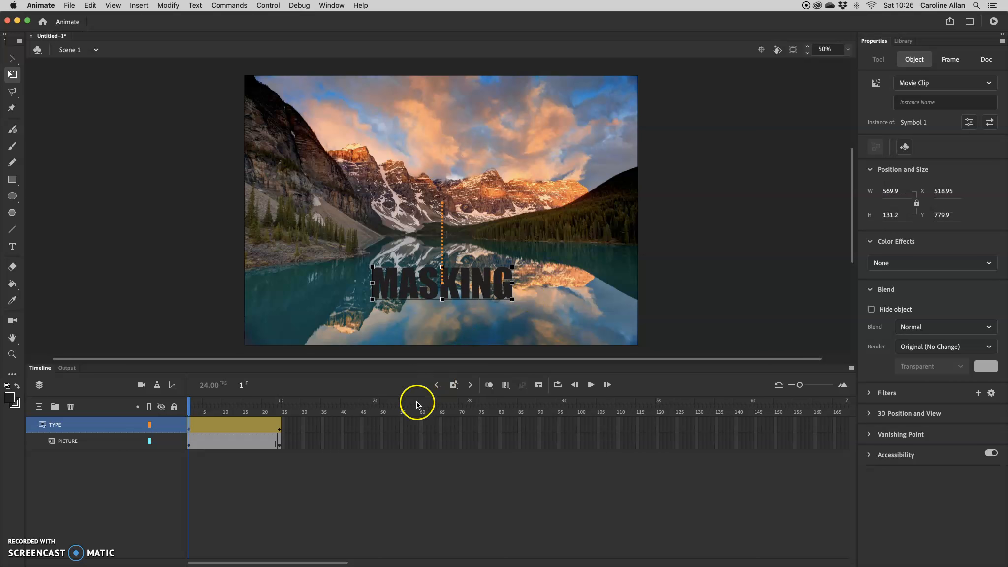
# Step: At frame 24, enlarge the MASKING lettering to about 1513 by 604 and scrub back through the tween
pyautogui.click(278, 426)
pyautogui.moveTo(582, 170); pyautogui.dragTo(628, 128)
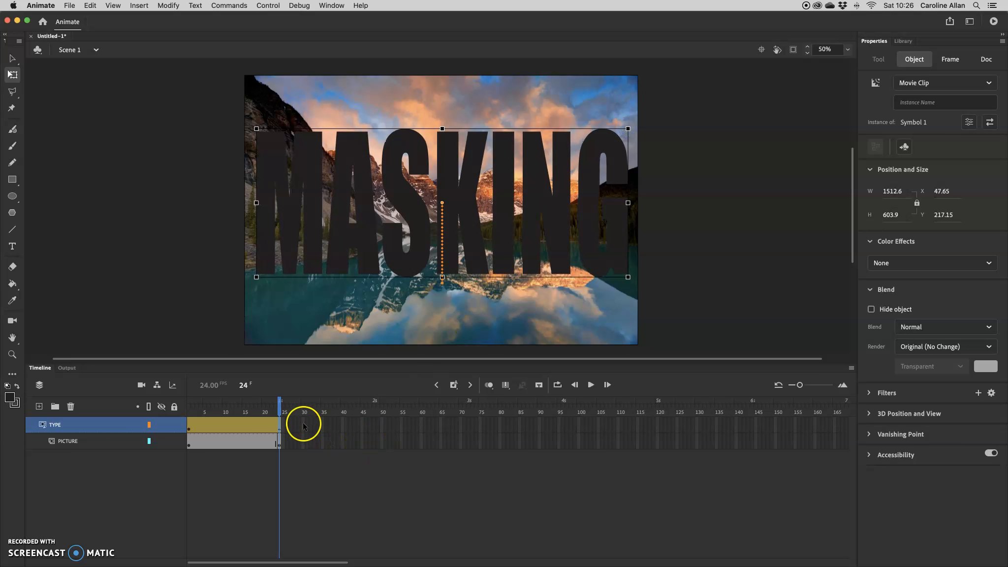
pyautogui.moveTo(279, 408); pyautogui.dragTo(188, 411)
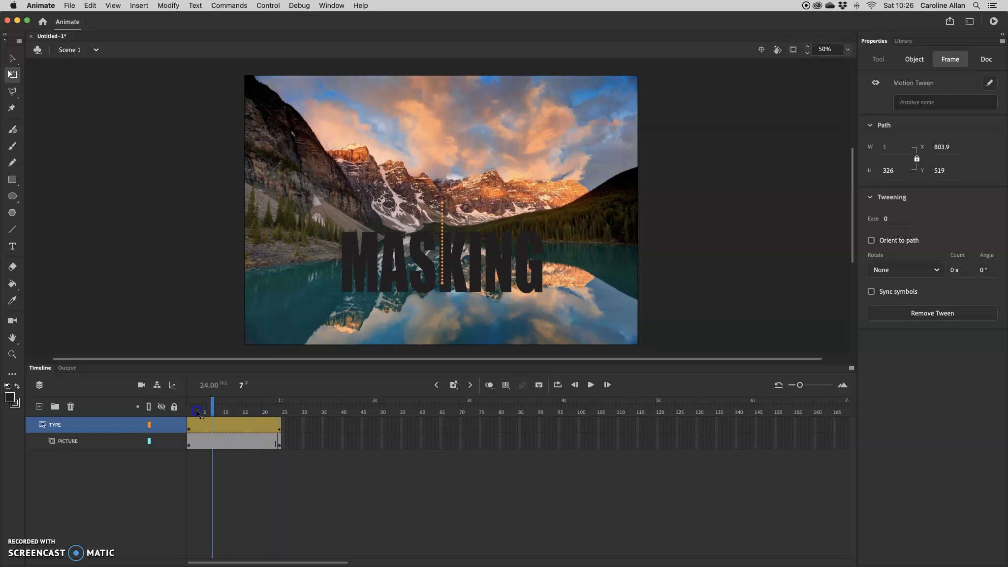
# Step: Lock the TYPE and PICTURE layers to reapply the mask and test the animated movie
pyautogui.click(175, 424)
pyautogui.click(175, 441)
pyautogui.click(268, 443)
pyautogui.press('super+Return')
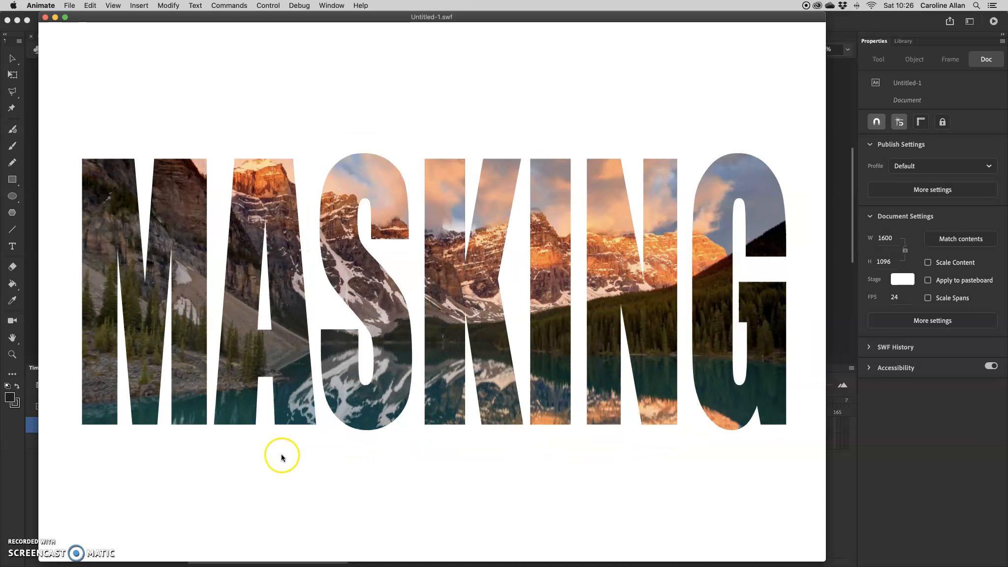
pyautogui.press('super+w')
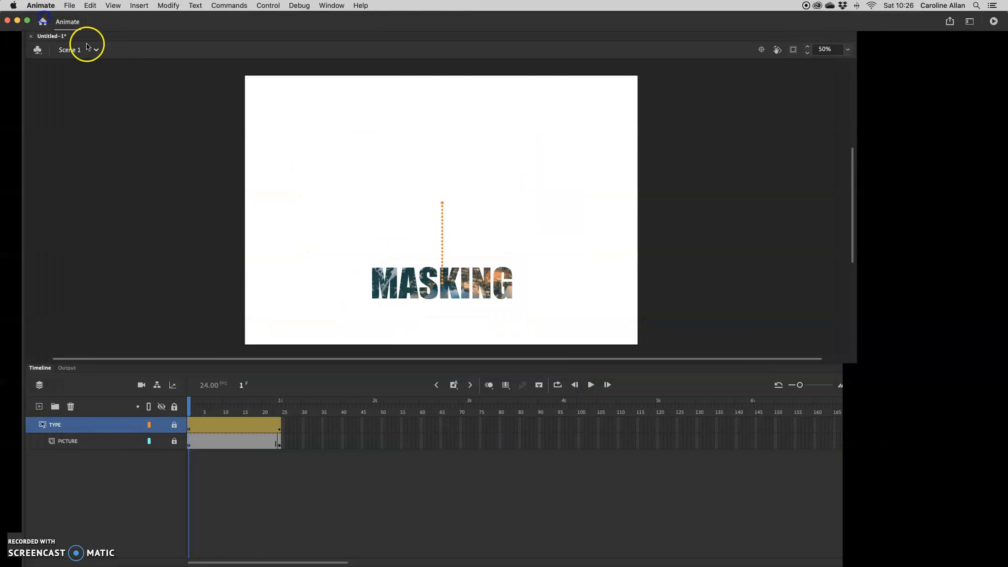
# Step: Extend the TYPE and PICTURE layers to frame 50 by inserting a keyframe there, and test the movie
pyautogui.click(383, 424)
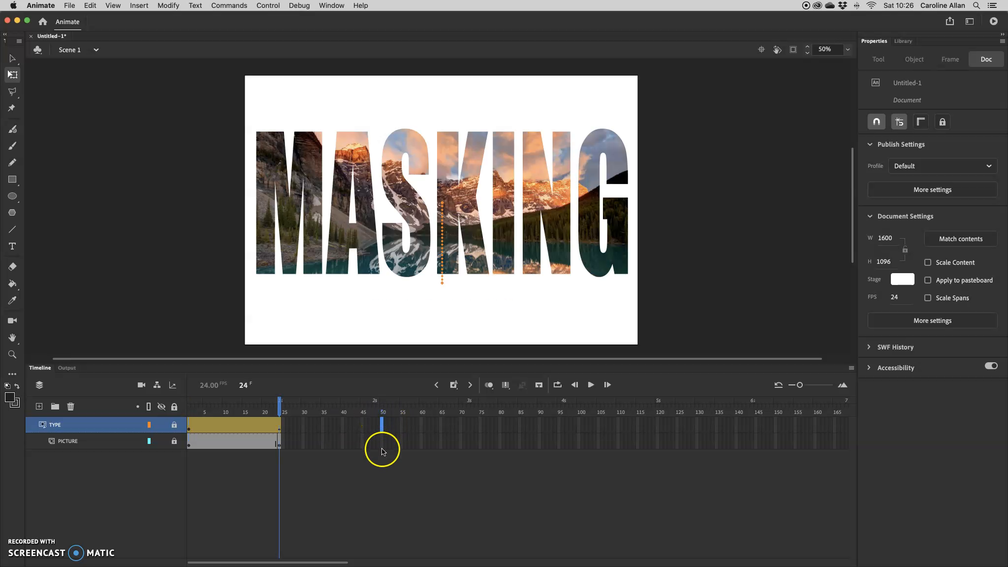
pyautogui.keyDown('shift'); pyautogui.click(382, 444); pyautogui.keyUp('shift')
pyautogui.click(454, 385)
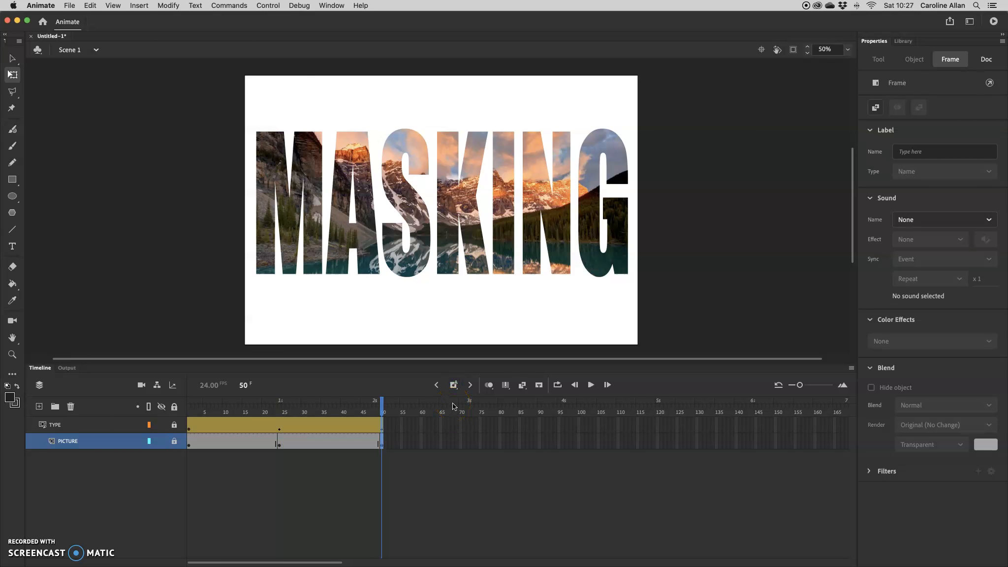
pyautogui.press('super+Return')
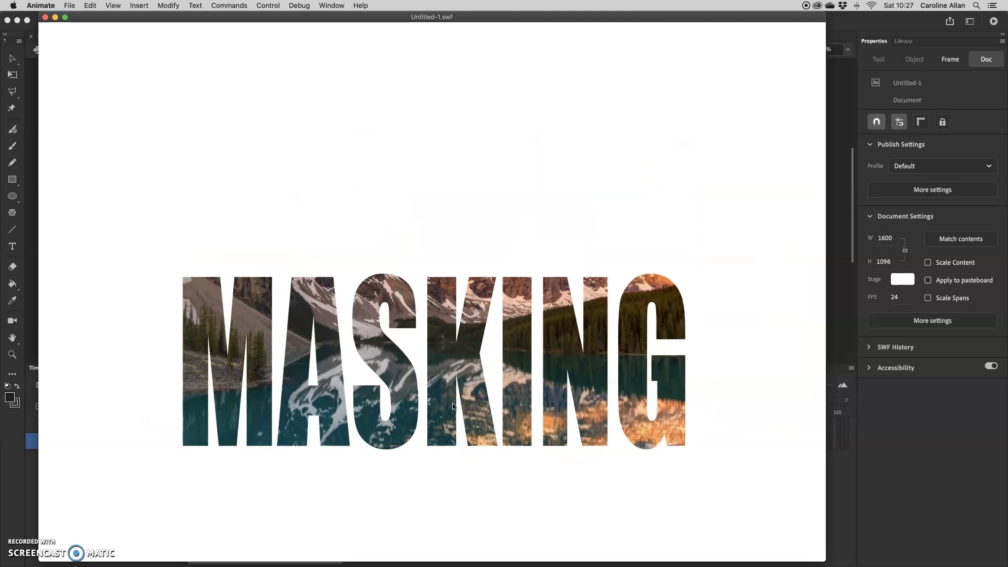
pyautogui.click(437, 399)
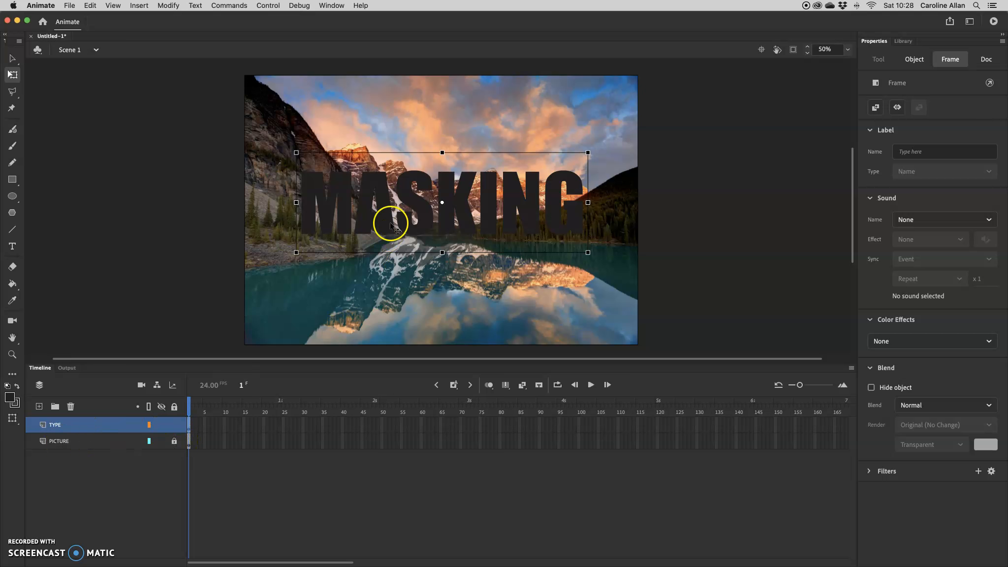
# Step: Break apart the MASKING text
pyautogui.click(164, 6)
pyautogui.click(182, 51)
# Step: Unlock the PICTURE layer, give its picture a motion tween with conversion to a symbol, and extend the tween to frame 53
pyautogui.click(174, 441)
pyautogui.click(59, 441)
pyautogui.click(897, 108)
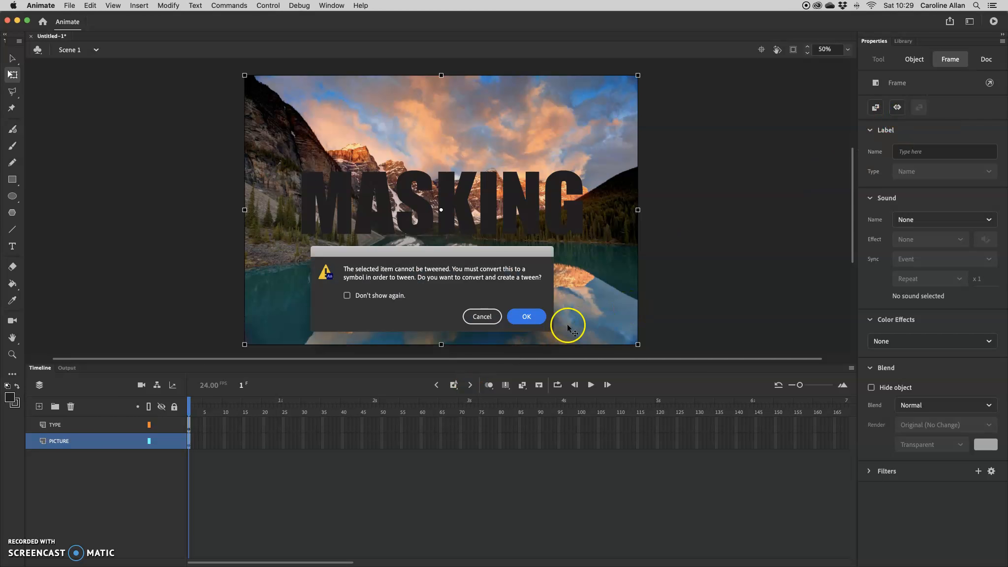
pyautogui.click(529, 319)
pyautogui.moveTo(281, 441); pyautogui.dragTo(394, 441)
# Step: Turn the TYPE layer into a mask over PICTURE and insert a keyframe in TYPE at frame 53
pyautogui.rightClick(61, 425)
pyautogui.click(107, 465)
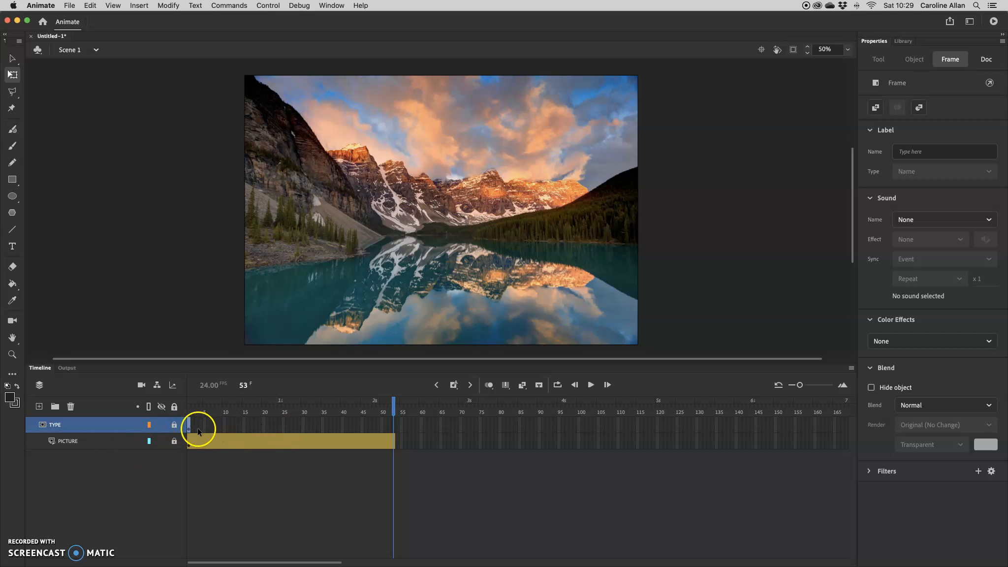
pyautogui.click(394, 428)
pyautogui.press('F6')
# Step: Unlock the TYPE and PICTURE layers and shrink the picture at frame 1 to a tiny size around its centre
pyautogui.moveTo(394, 401); pyautogui.dragTo(189, 401)
pyautogui.click(174, 426)
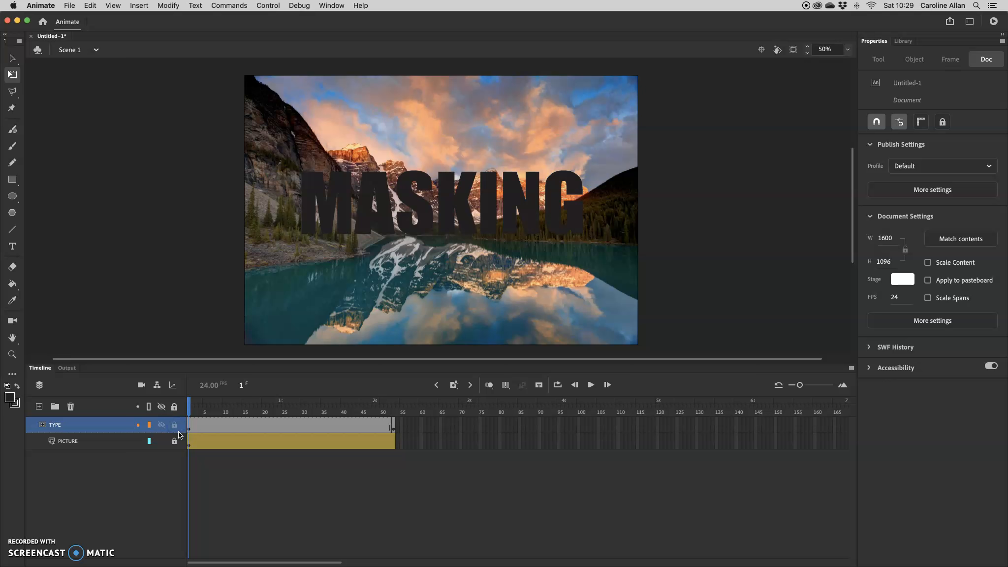
pyautogui.click(174, 442)
pyautogui.click(261, 443)
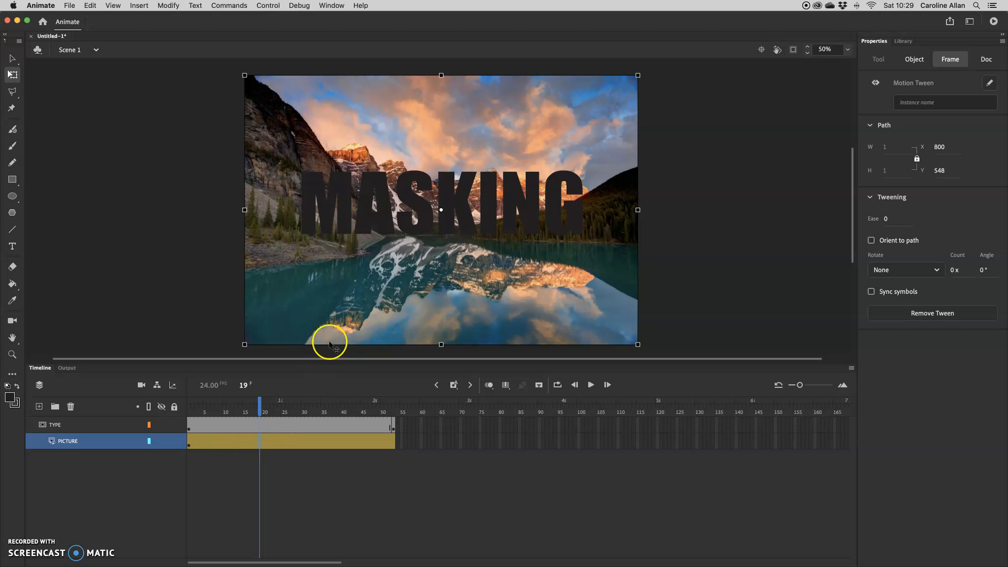
pyautogui.click(190, 446)
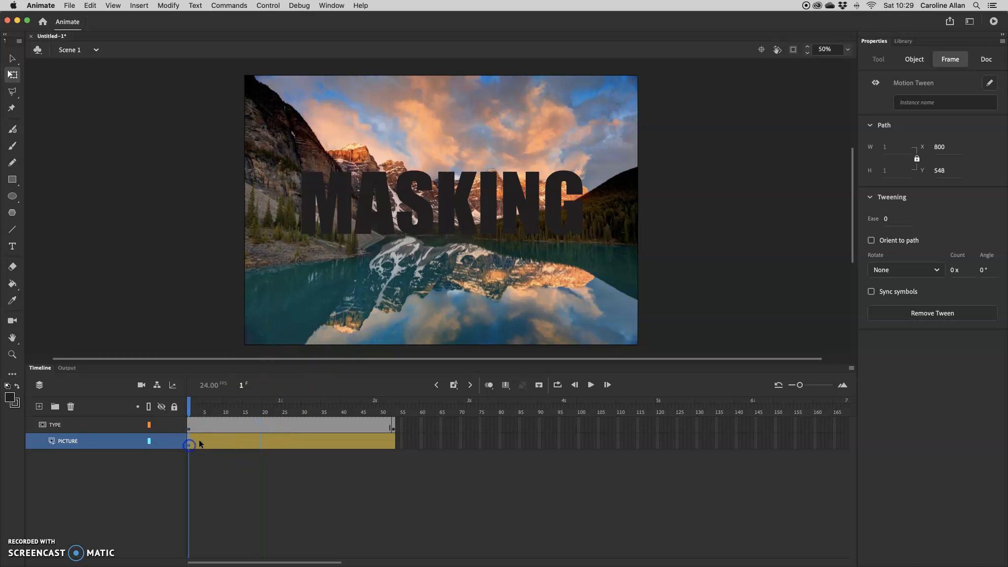
pyautogui.click(638, 343)
pyautogui.moveTo(637, 344); pyautogui.dragTo(501, 214)
# Step: At frame 35, enlarge the picture to about 1296 by 888 and test the movie
pyautogui.click(276, 442)
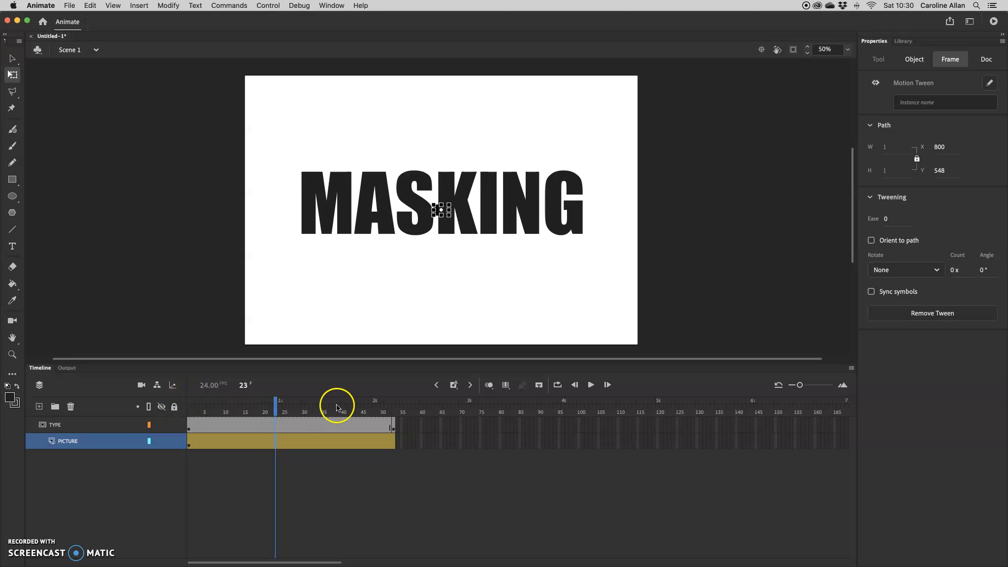
pyautogui.click(324, 440)
pyautogui.click(454, 389)
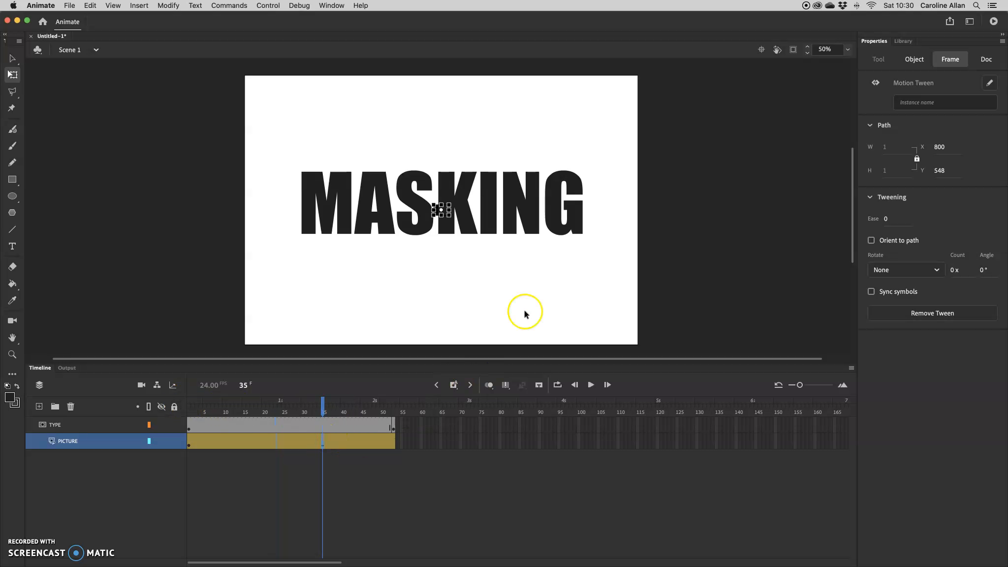
pyautogui.moveTo(449, 216); pyautogui.dragTo(600, 318)
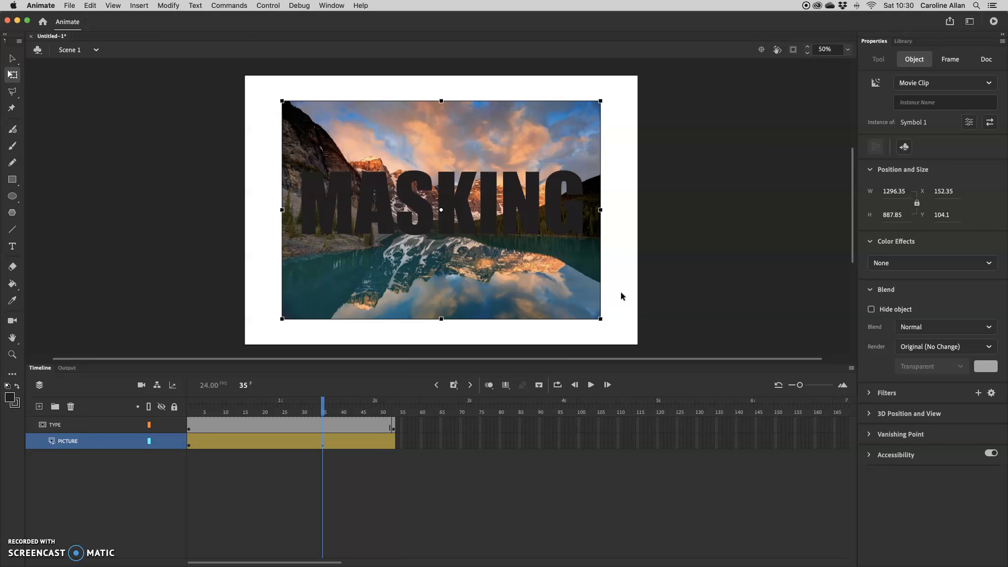
pyautogui.press('super+Return')
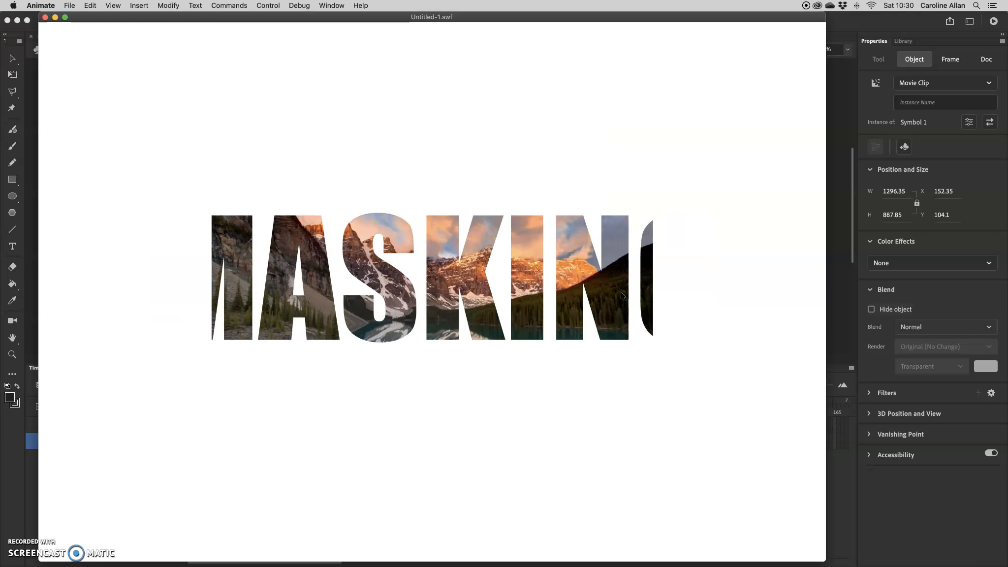
pyautogui.click(45, 17)
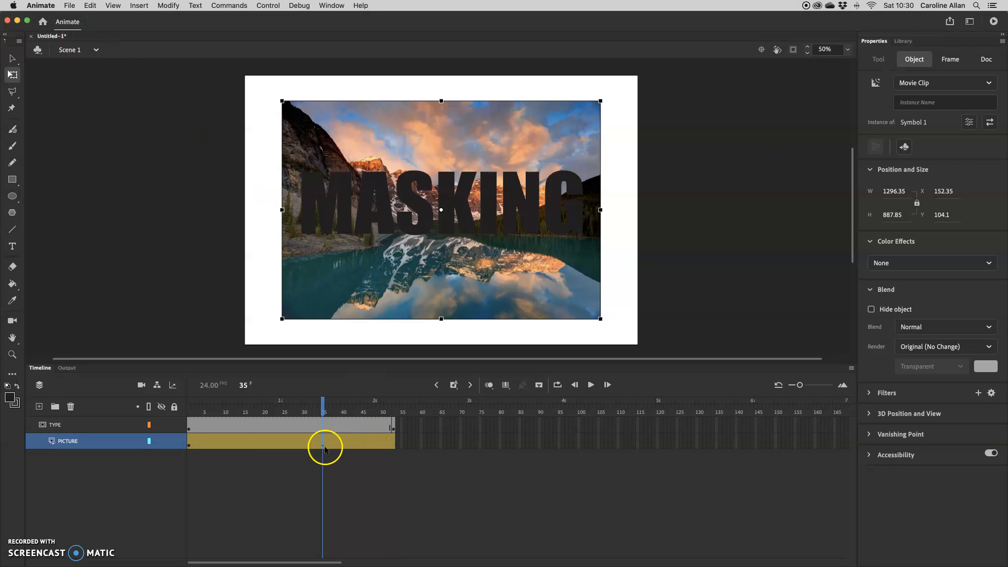
# Step: Rotate the picture counter-clockwise at frame 35 to a bounding size of about 1571 by 1453 and test the movie
pyautogui.moveTo(609, 327); pyautogui.dragTo(641, 222)
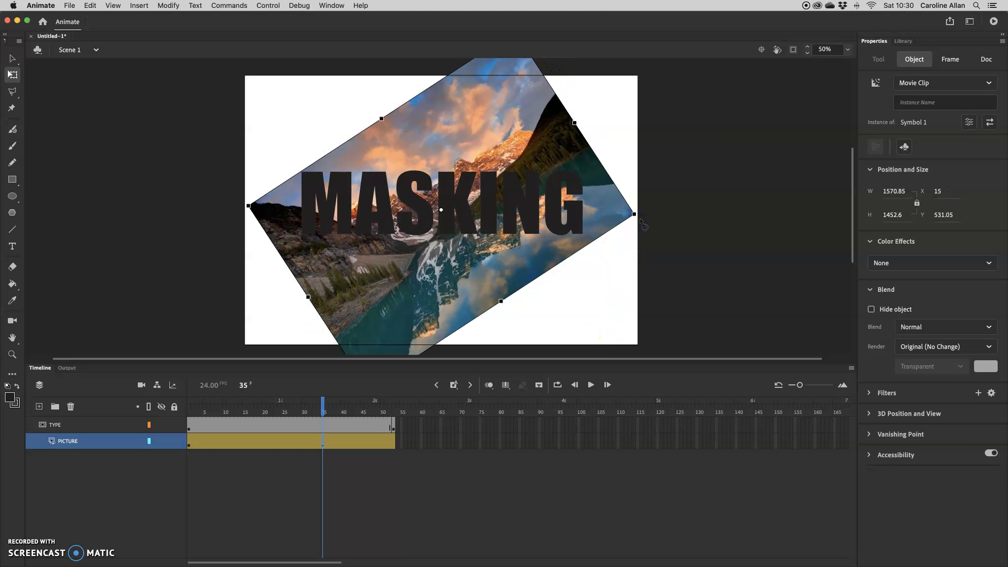
pyautogui.press('super+Return')
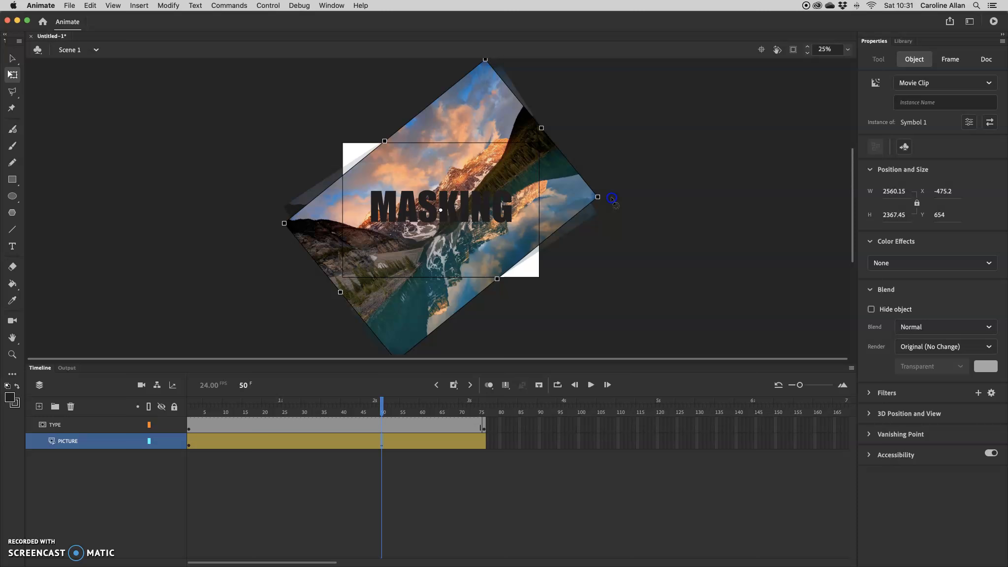
# Step: Rotate the picture slightly further counter-clockwise at frame 50, to about 2550 by 2462, and test the movie
pyautogui.moveTo(612, 198); pyautogui.dragTo(612, 195)
pyautogui.press('super+Return')
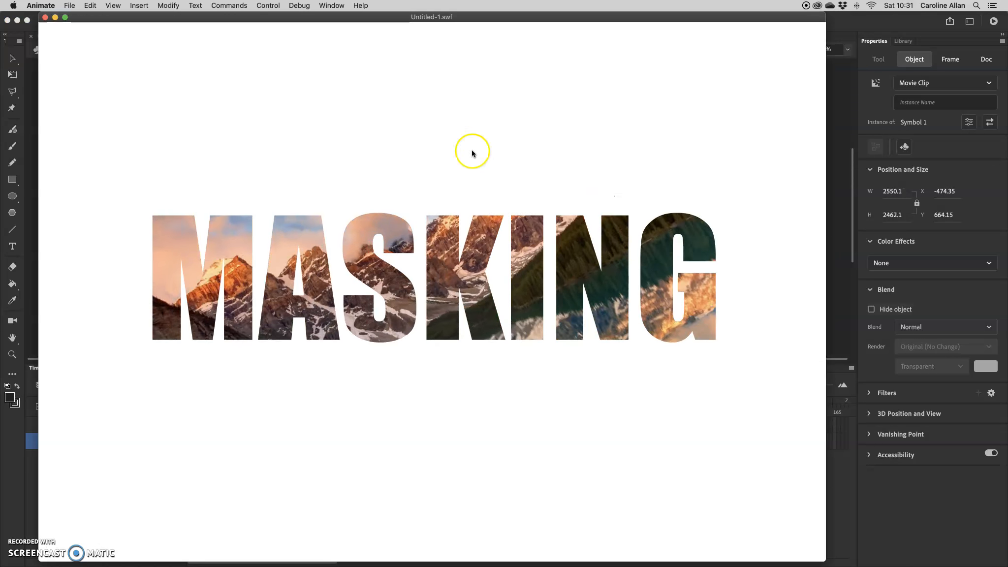
pyautogui.click(44, 17)
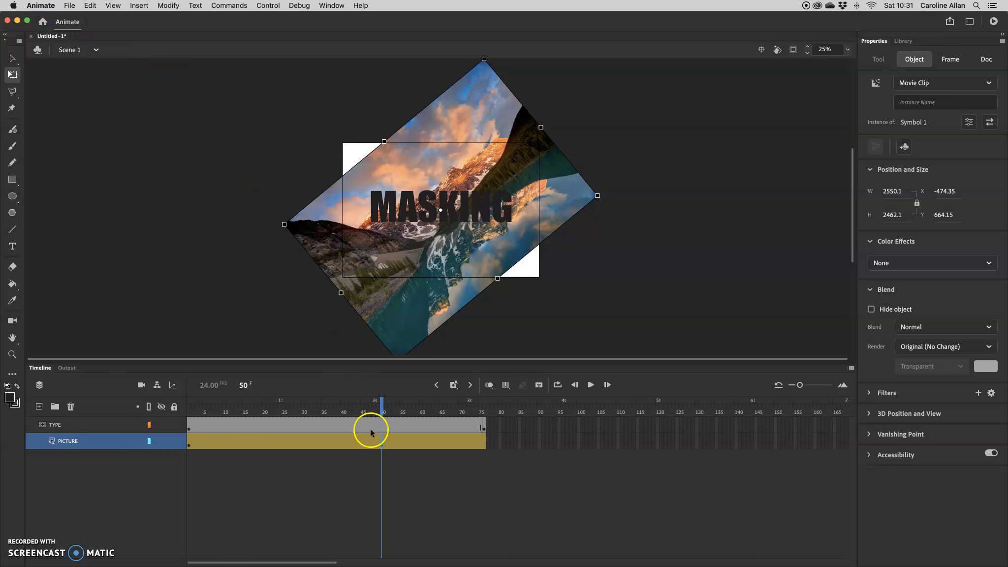
# Step: Move the PICTURE layer's keyframe from frame 50 to frame 37
pyautogui.click(382, 446)
pyautogui.moveTo(382, 446); pyautogui.dragTo(331, 446)
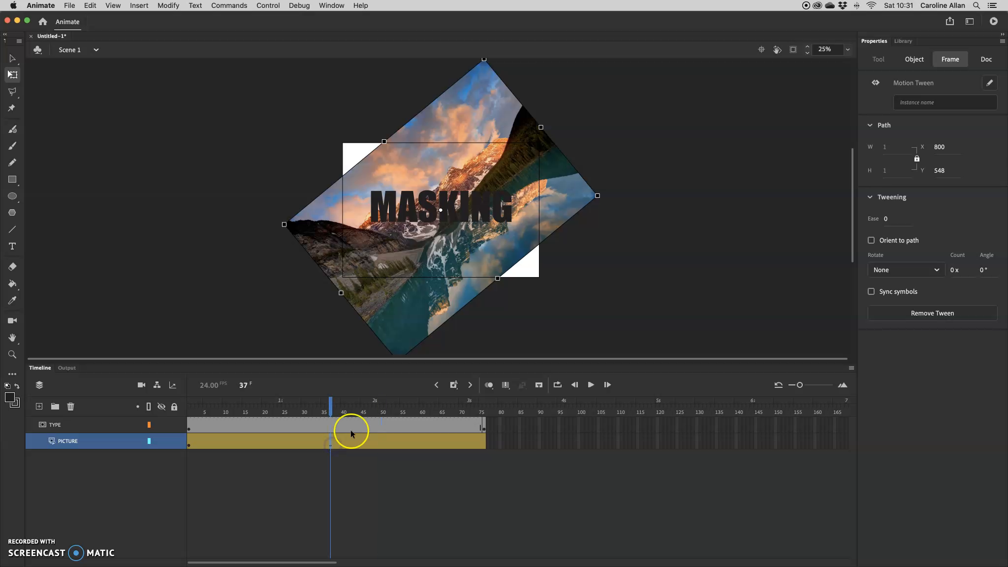
# Step: At frame 52, enlarge the picture to about 3399 by 3282 and rotate it to a slight clockwise tilt
pyautogui.click(389, 442)
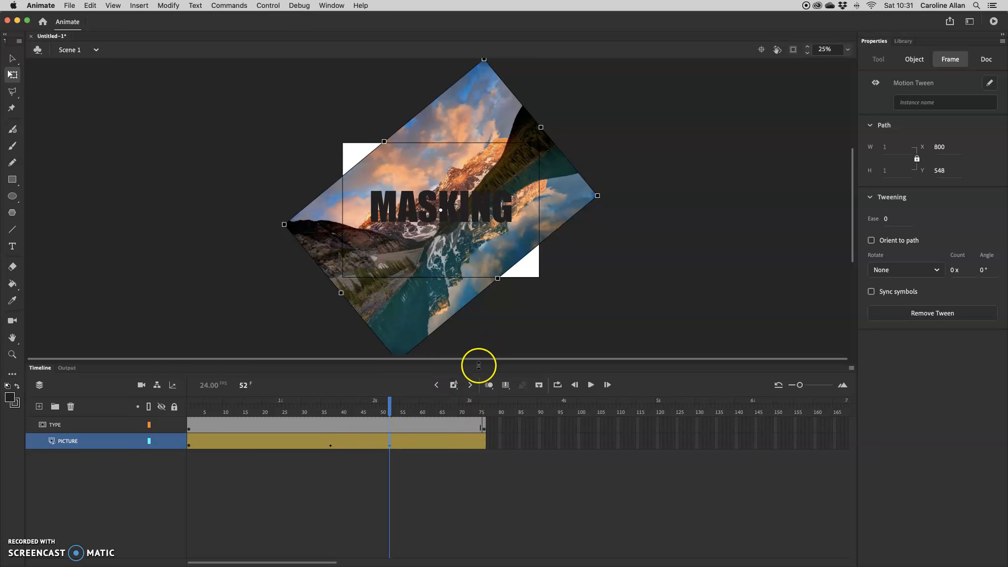
pyautogui.click(599, 195)
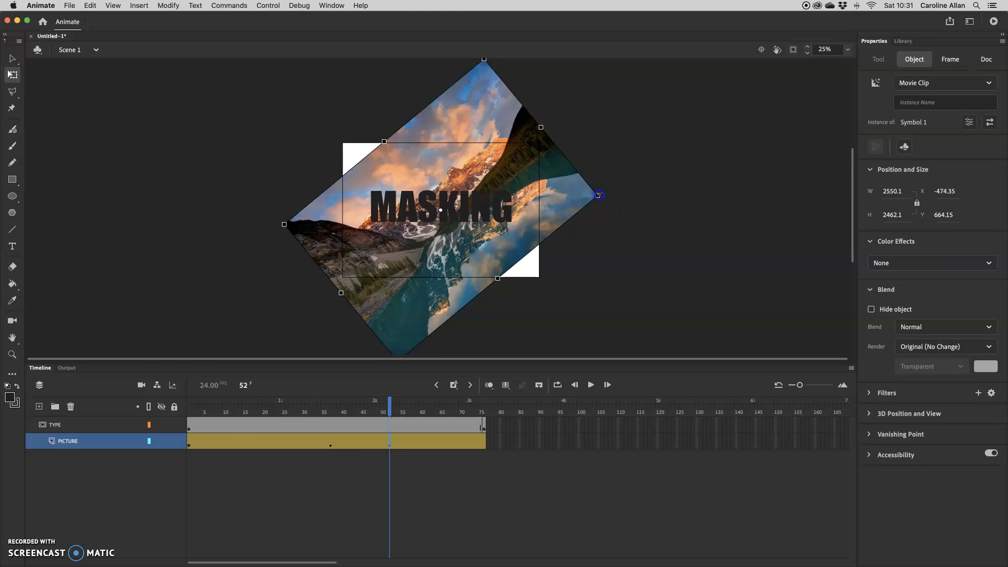
pyautogui.moveTo(598, 195); pyautogui.dragTo(672, 172)
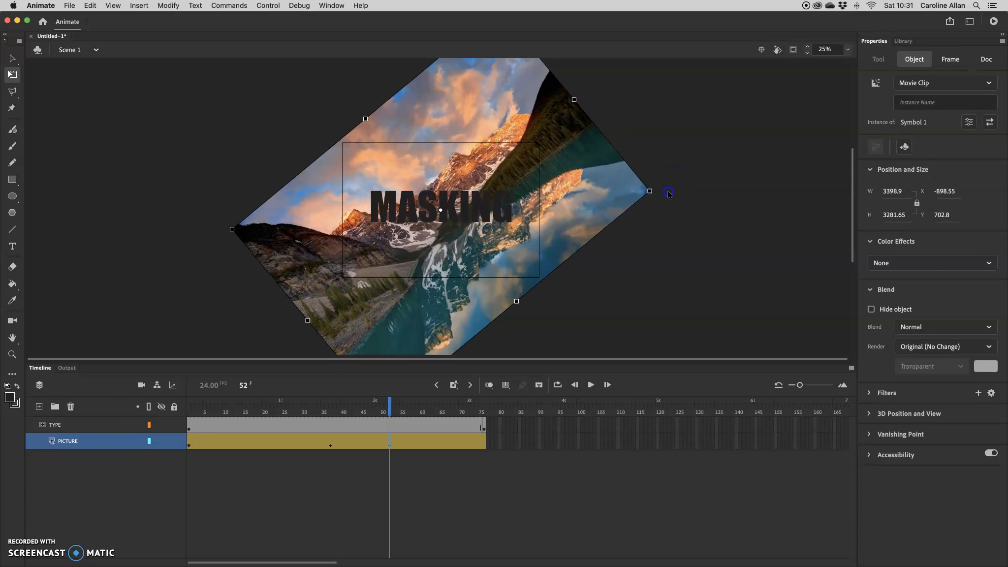
pyautogui.click(657, 200)
pyautogui.click(655, 192)
pyautogui.moveTo(654, 194); pyautogui.dragTo(563, 327)
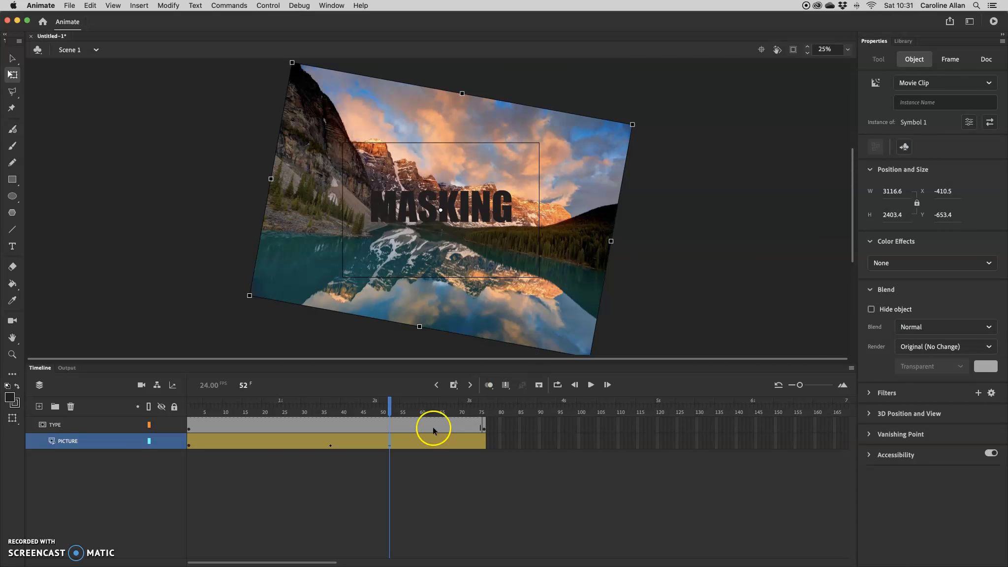
pyautogui.click(387, 446)
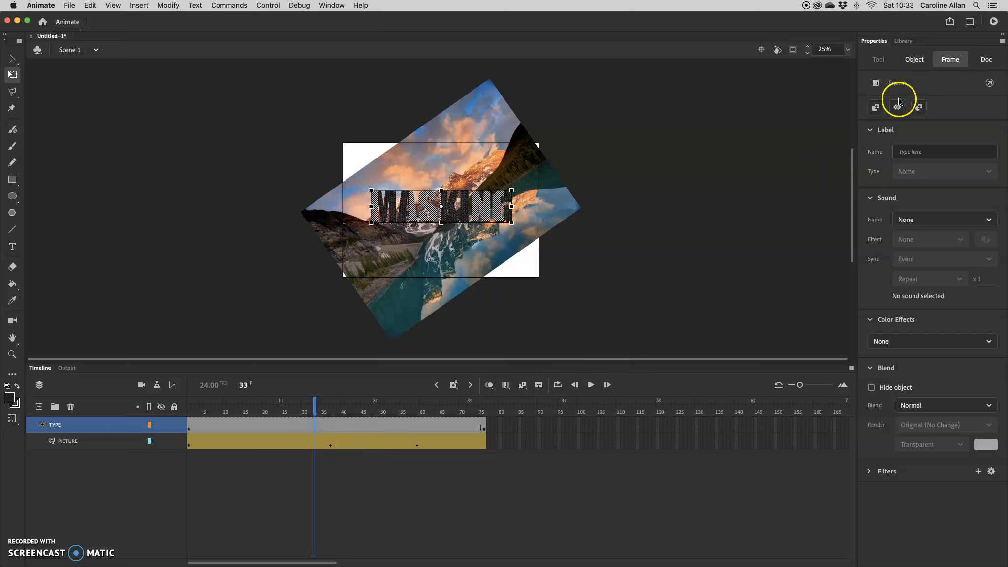
# Step: Apply a motion tween to the TYPE layer up to its last keyframe at frame 76, converting the lettering to symbols
pyautogui.click(897, 107)
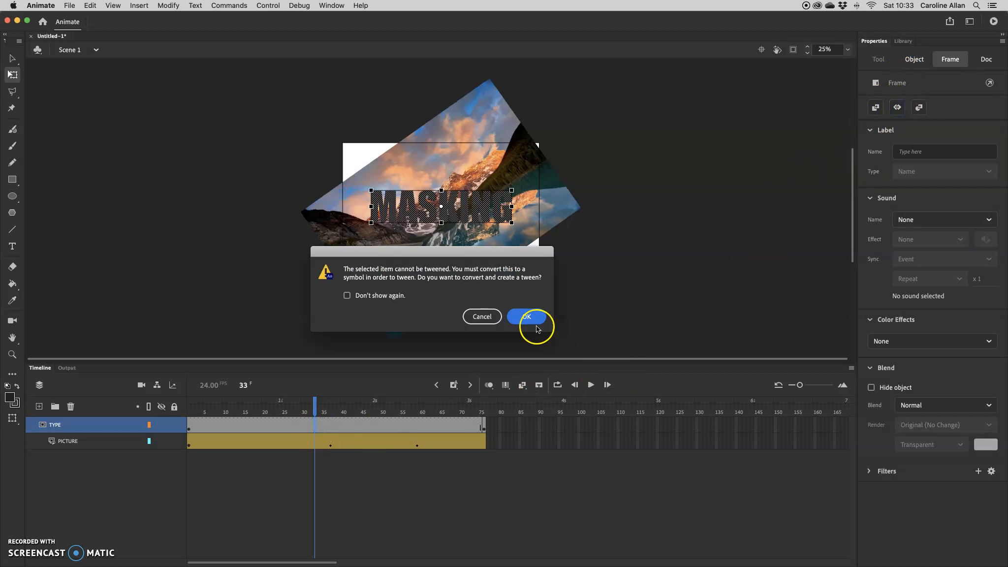
pyautogui.click(531, 318)
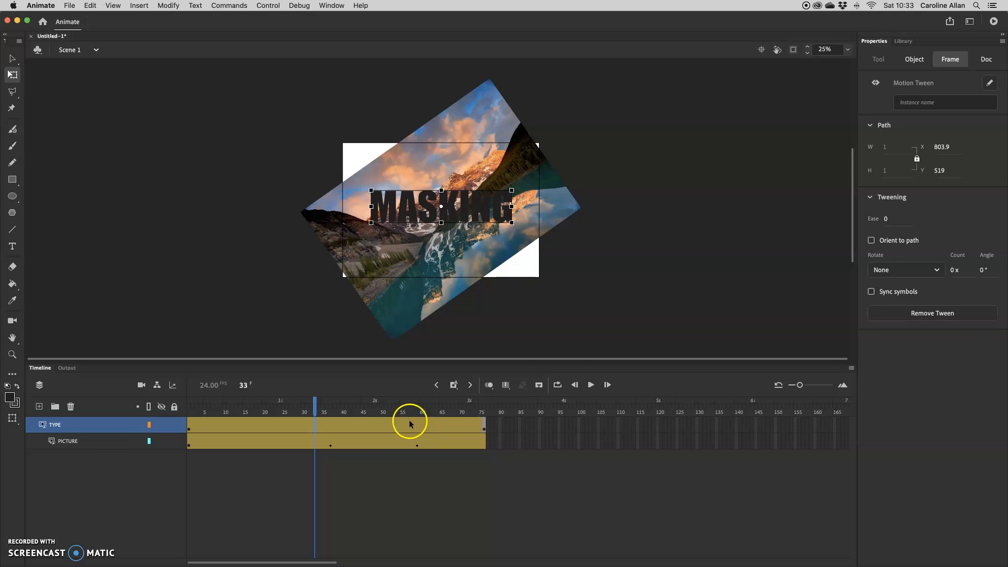
pyautogui.click(484, 429)
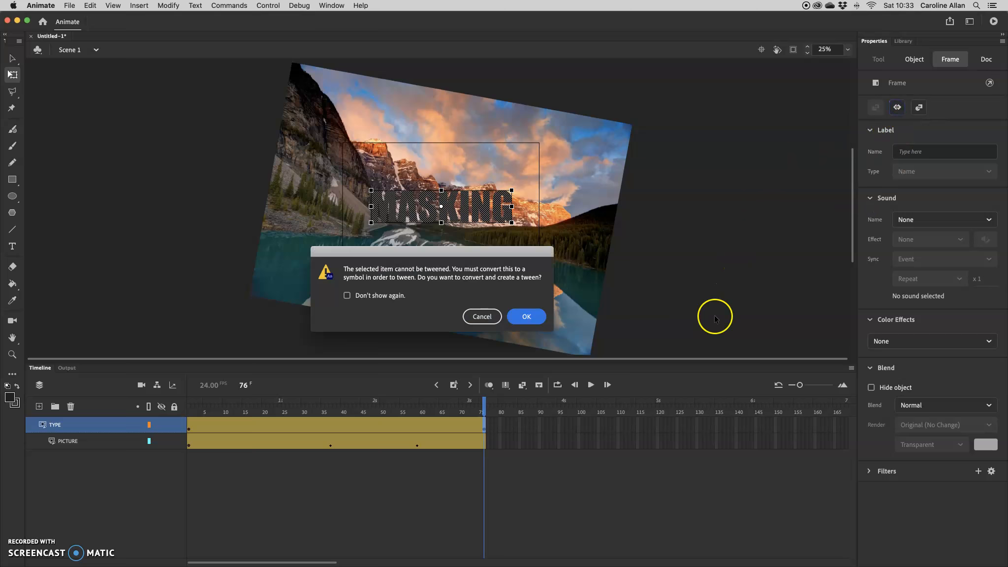
pyautogui.click(527, 316)
# Step: At frame 30, move the MASKING lettering up and enlarge it to about 1401 by 322
pyautogui.moveTo(486, 407); pyautogui.dragTo(279, 403)
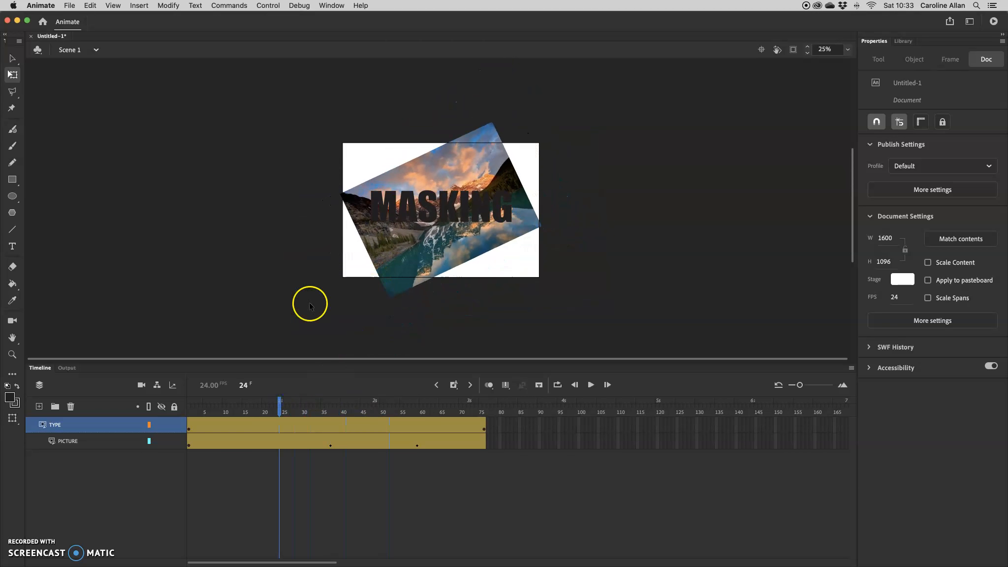
pyautogui.click(189, 430)
pyautogui.moveTo(189, 403); pyautogui.dragTo(303, 403)
pyautogui.moveTo(433, 220); pyautogui.dragTo(433, 201)
pyautogui.moveTo(512, 218); pyautogui.dragTo(529, 229)
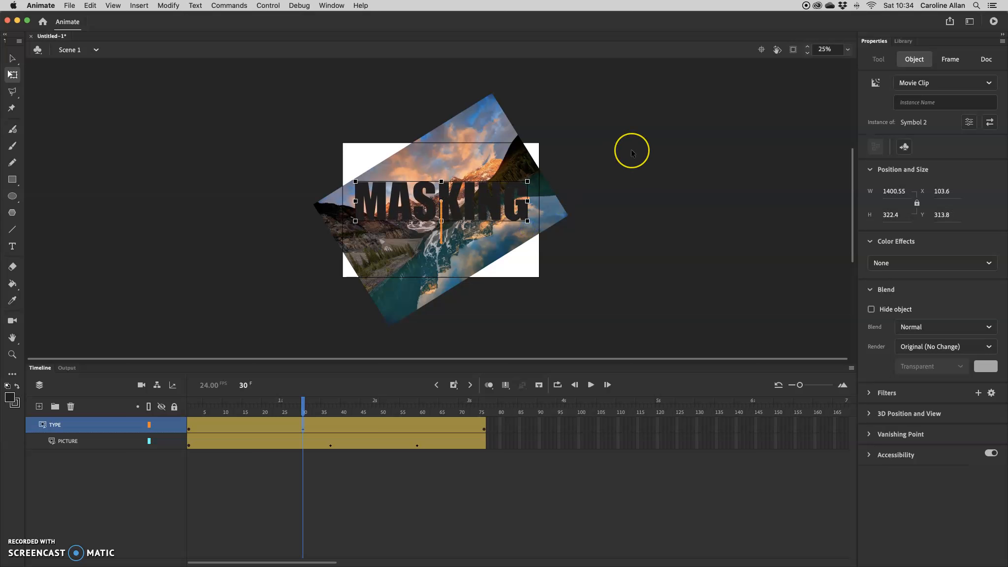